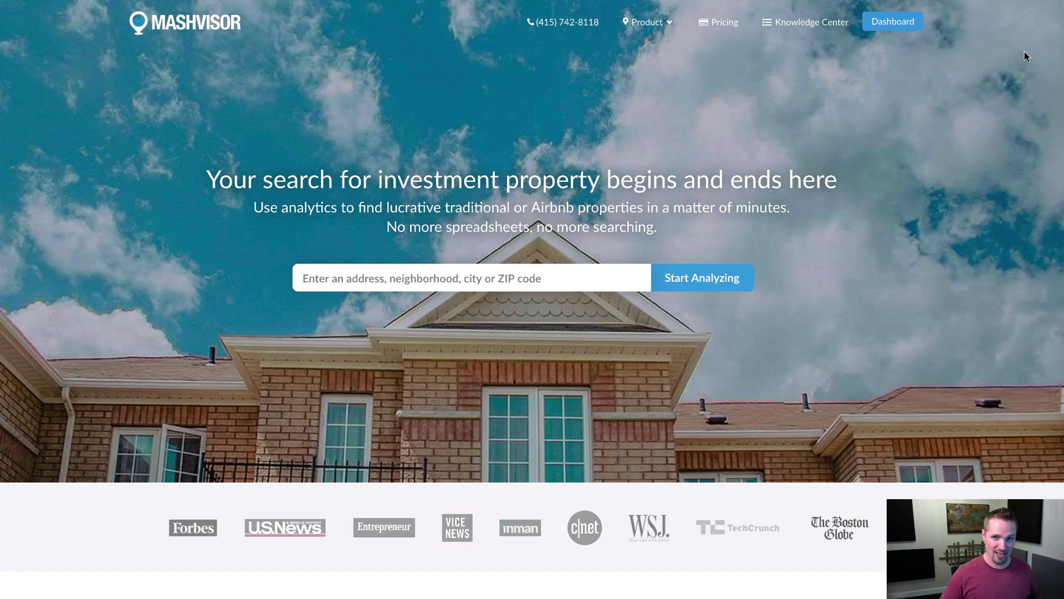
Open the Chicago, IL dashboard map search and browse the Airbnb, Traditional and Investment listings
click(898, 24)
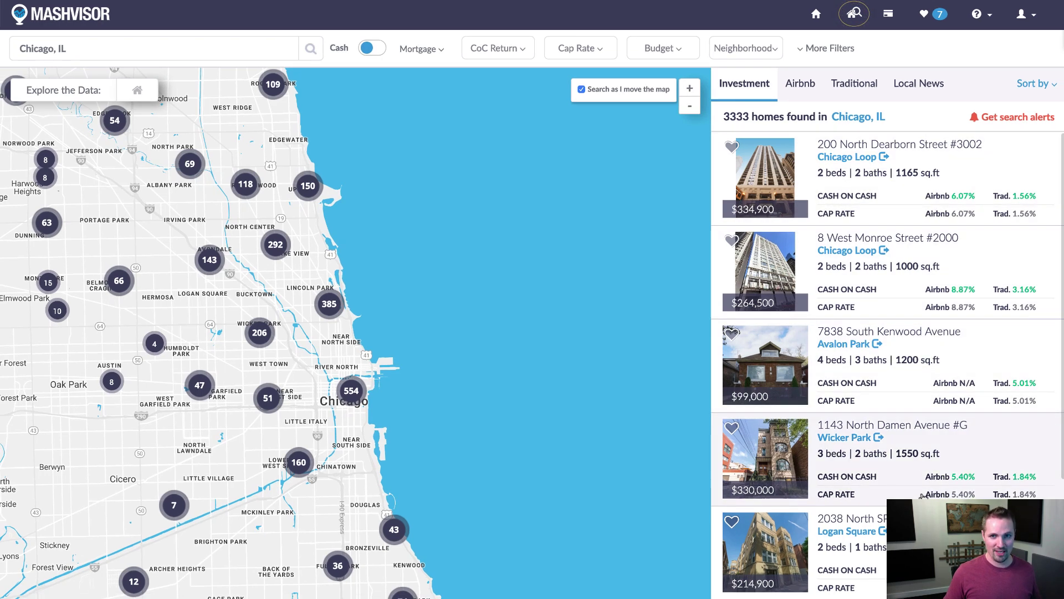
click(798, 84)
click(863, 90)
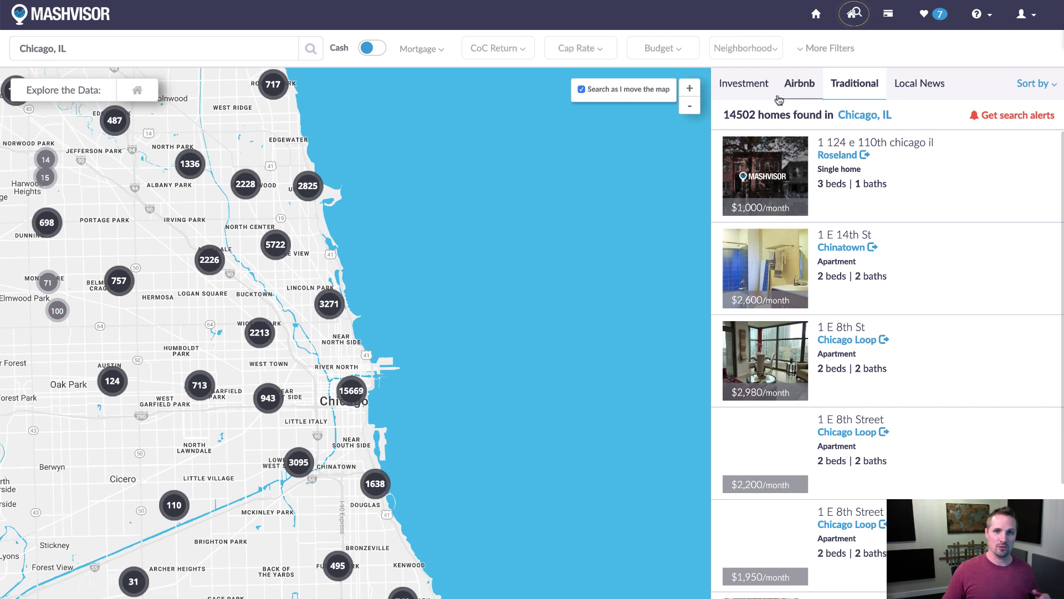
click(743, 84)
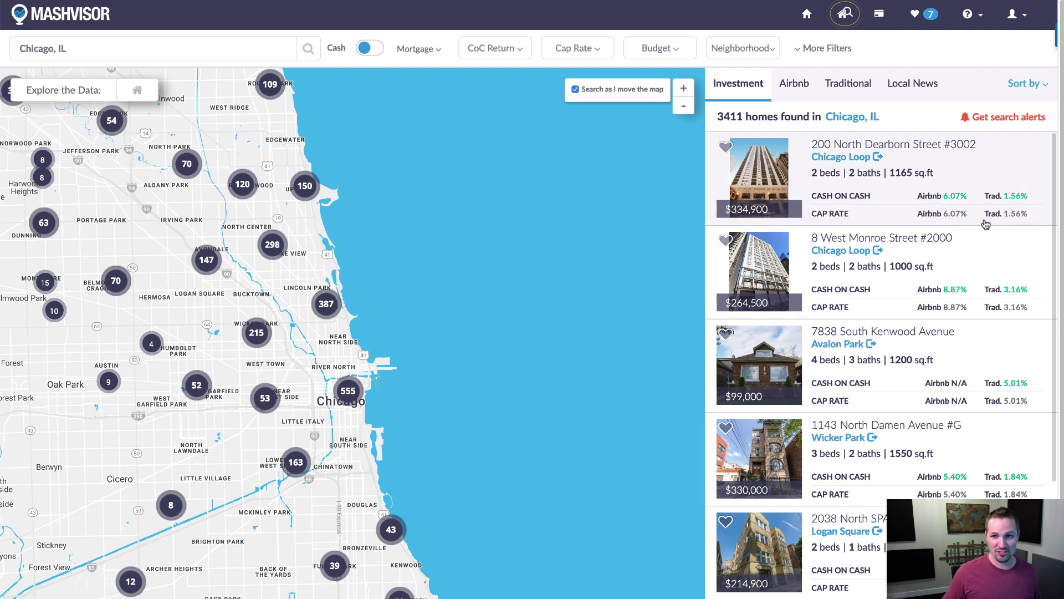
Sort the Chicago investment listings by highest traditional return
click(1044, 85)
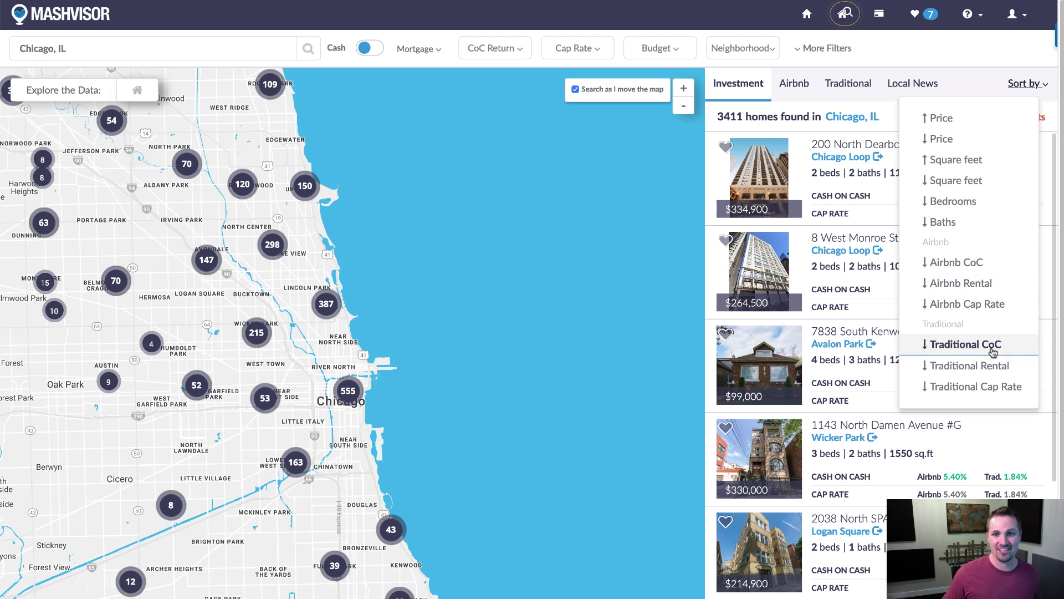
click(988, 386)
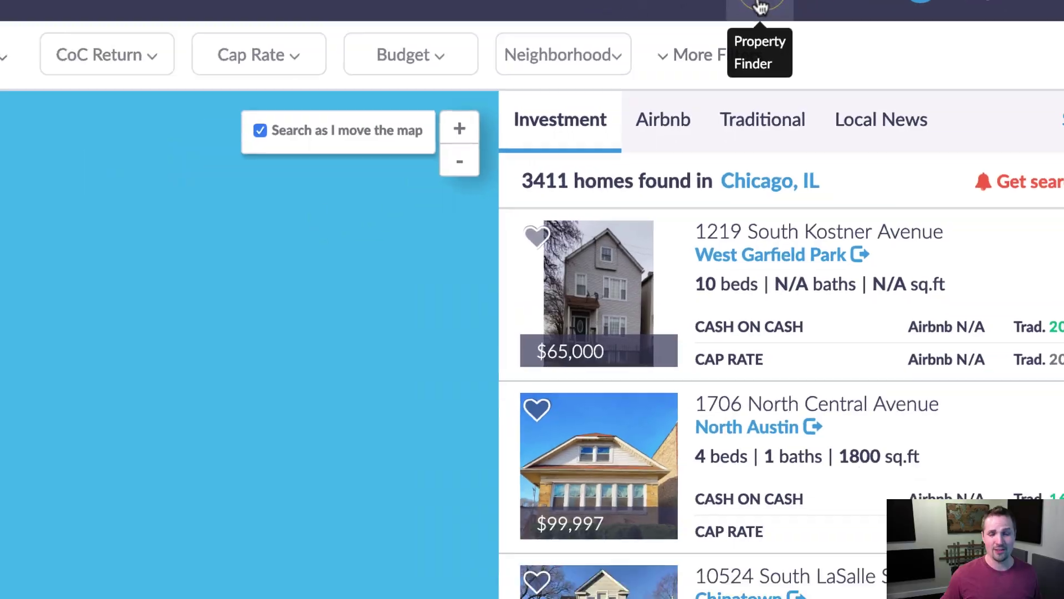
Go to the Property Finder with Chicago, IL homes within 250 miles and a $50K–$5M budget
click(761, 6)
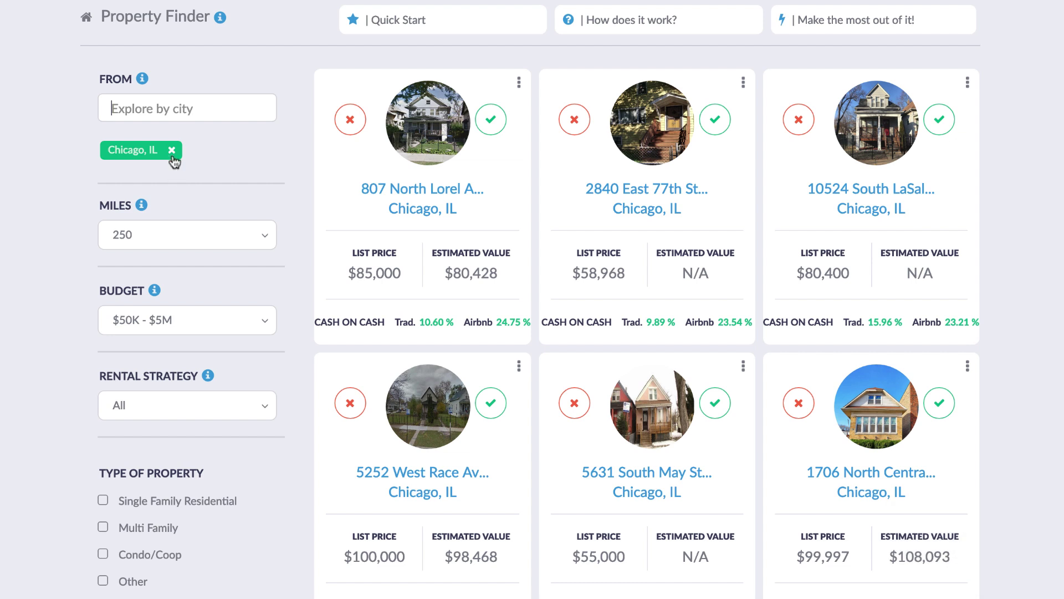
click(416, 23)
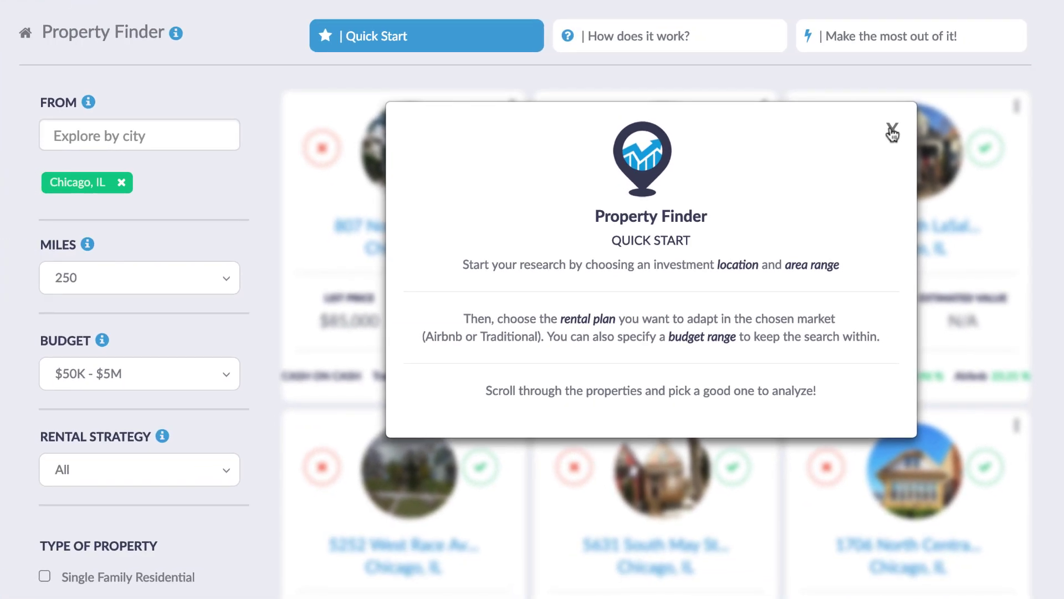
click(891, 132)
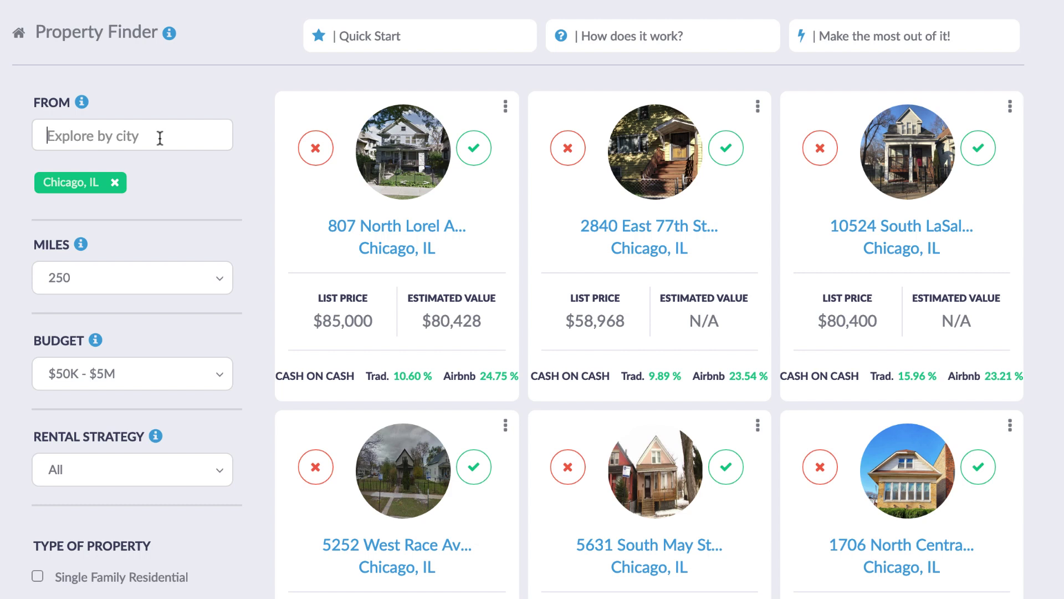
Replace the Chicago, IL location with Grand Rapids, MI and cut the radius to 50 miles
click(159, 138)
text(Gran)
click(74, 157)
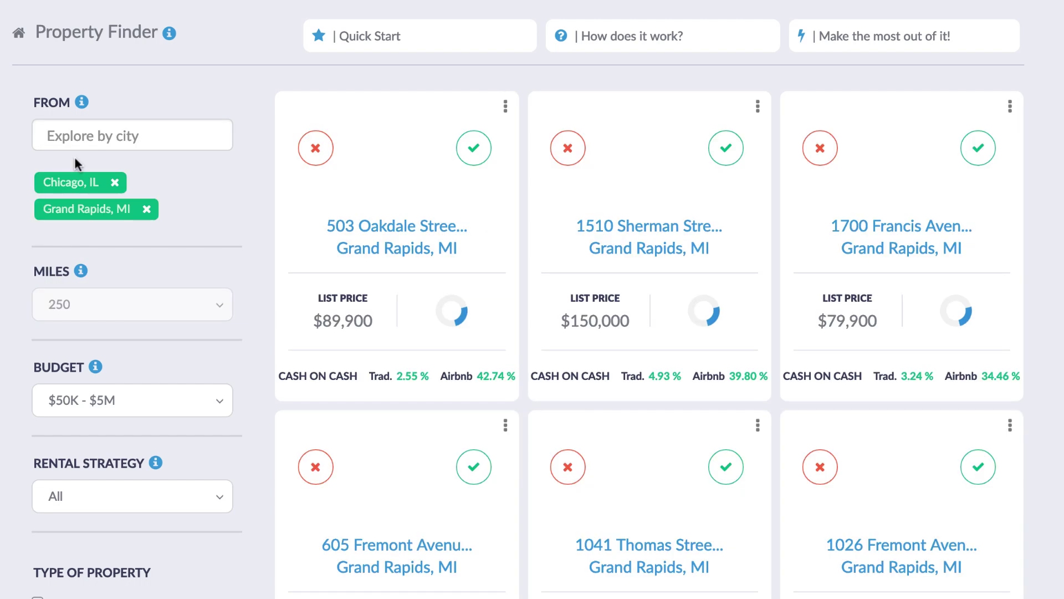
click(115, 183)
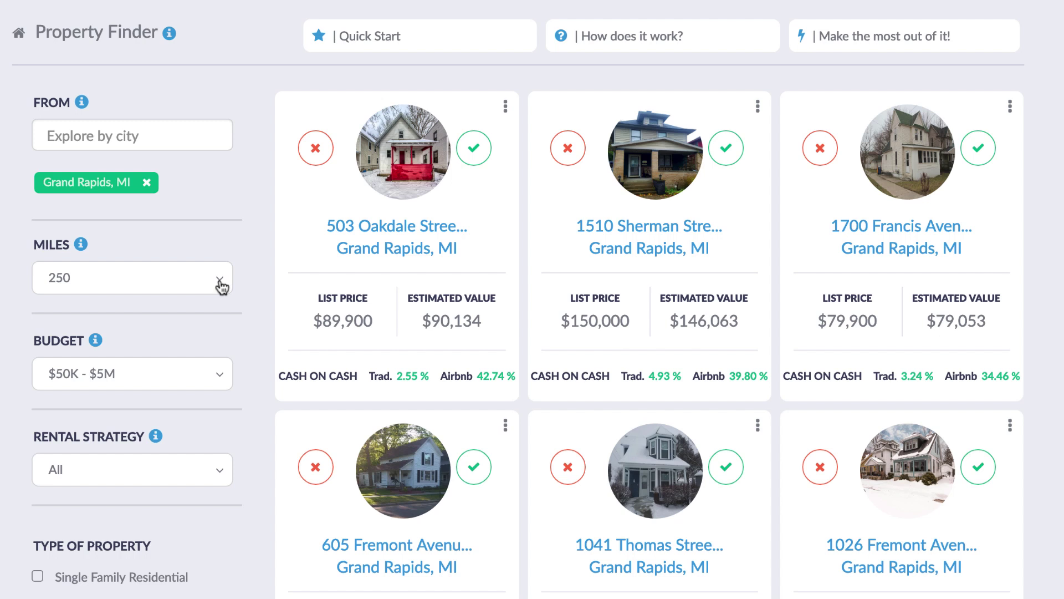
click(220, 282)
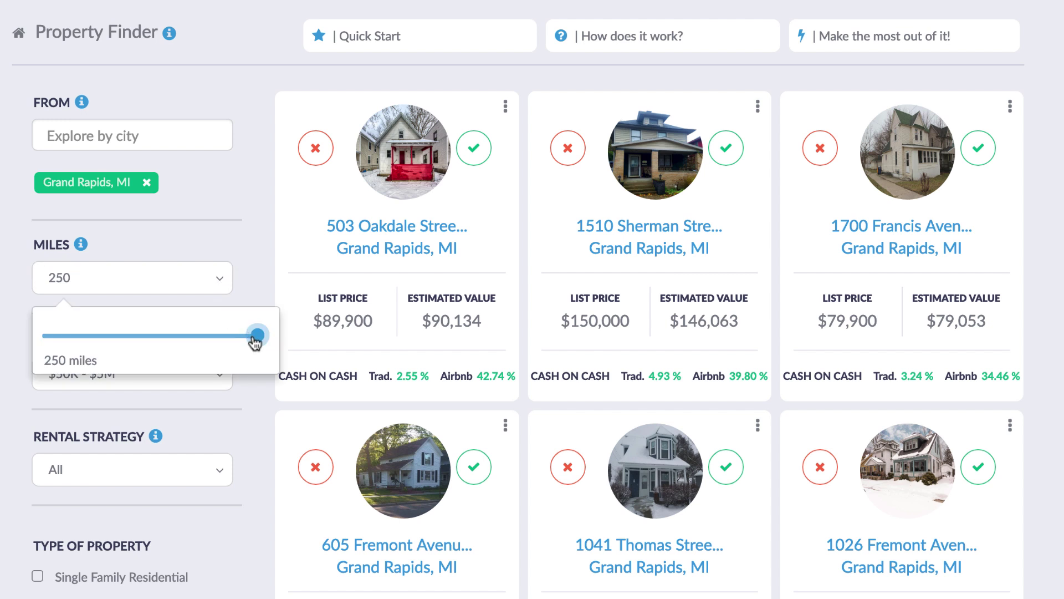
drag(256, 336, 92, 346)
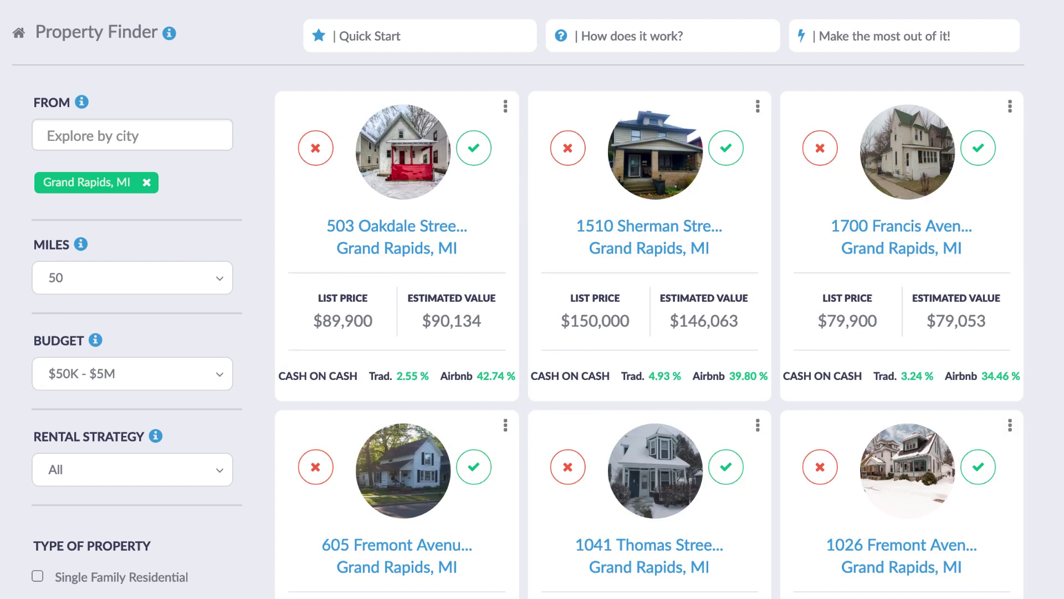
Lower the maximum budget to $200K, giving a $50K–$200K price range
click(216, 374)
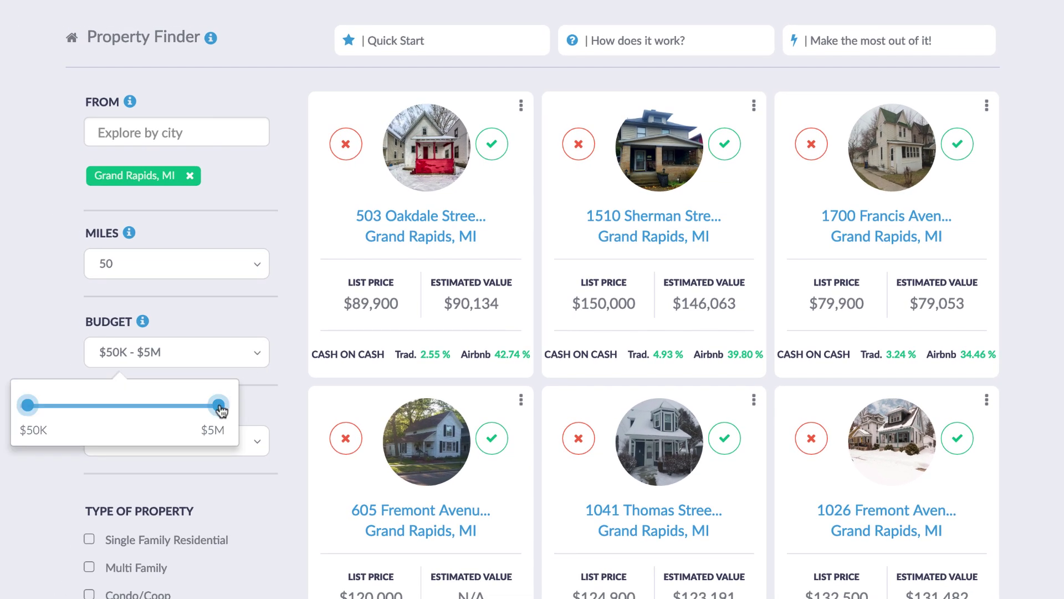
drag(220, 409, 35, 411)
right_click(35, 412)
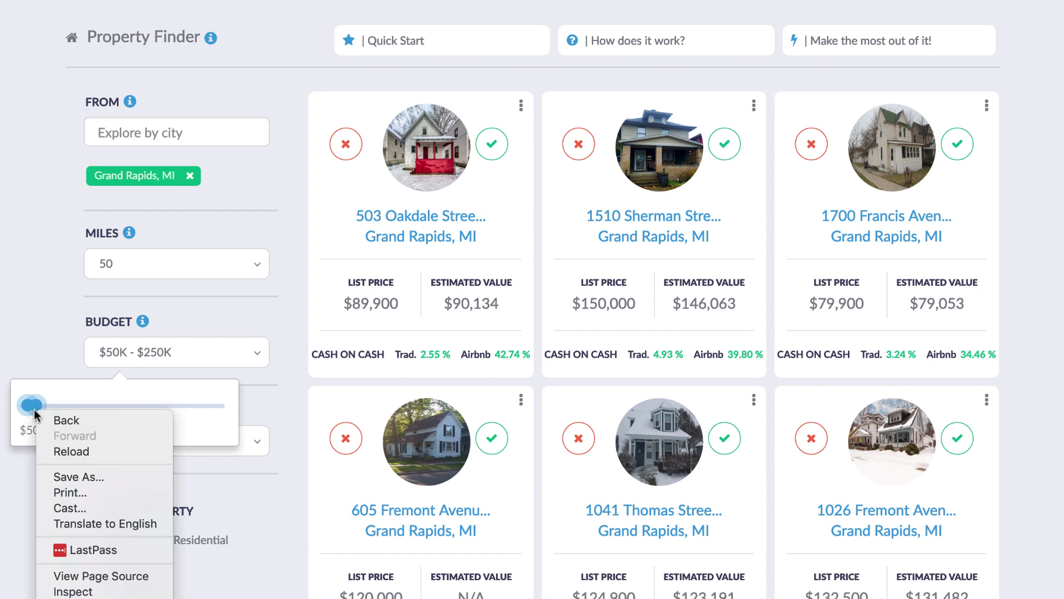
click(36, 412)
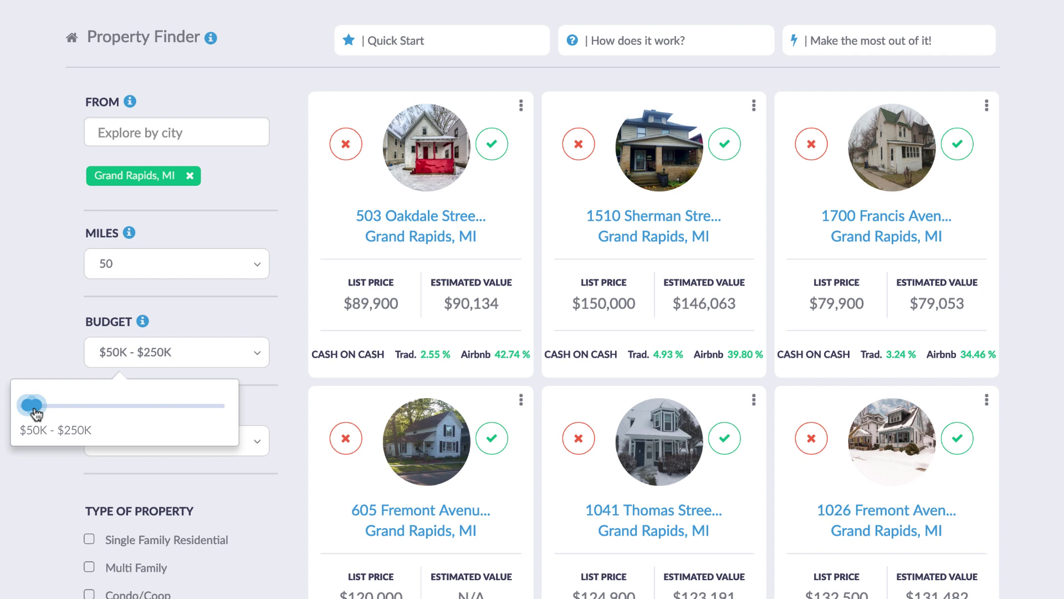
drag(37, 414, 32, 413)
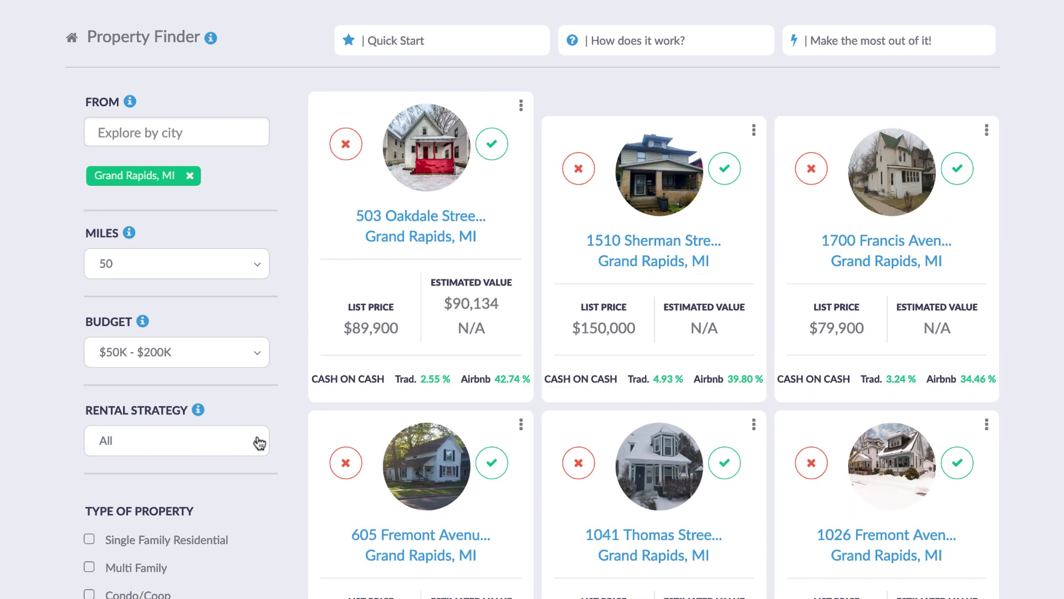
click(256, 439)
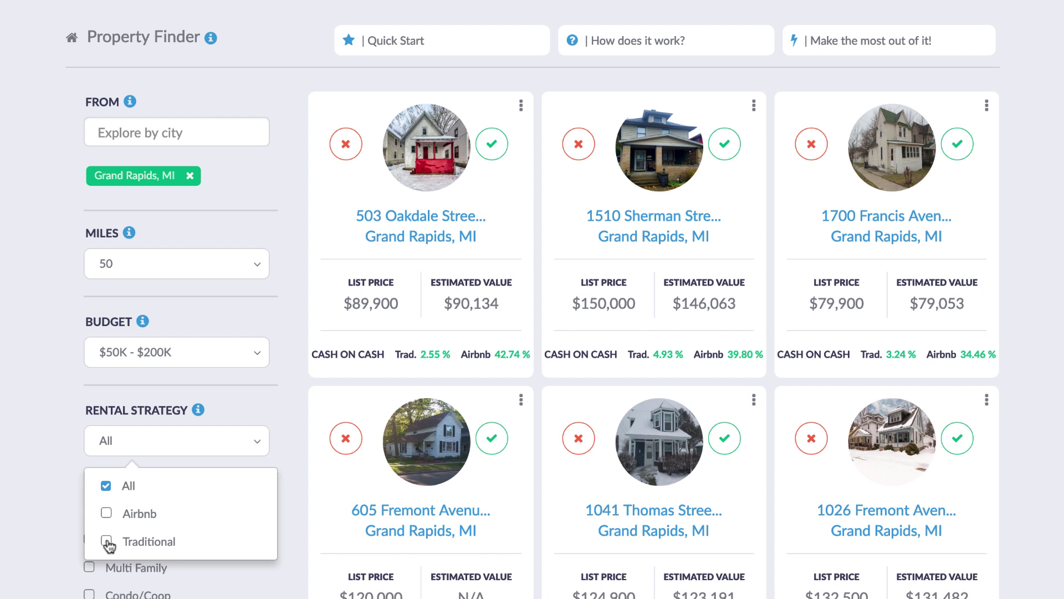
Set the rental strategy to Traditional and include only Single Family Residential homes
click(106, 542)
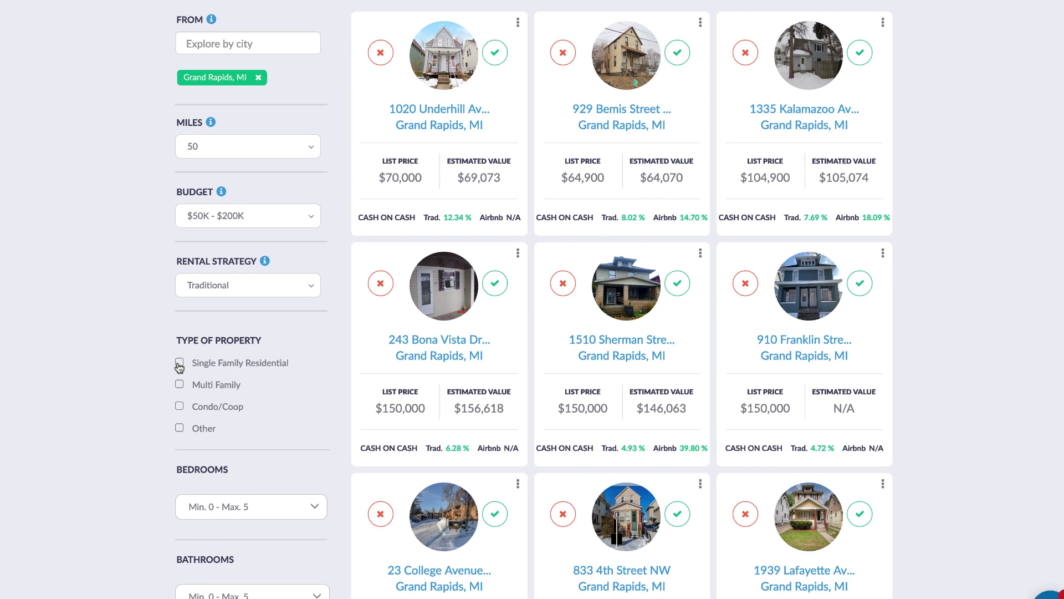
click(179, 363)
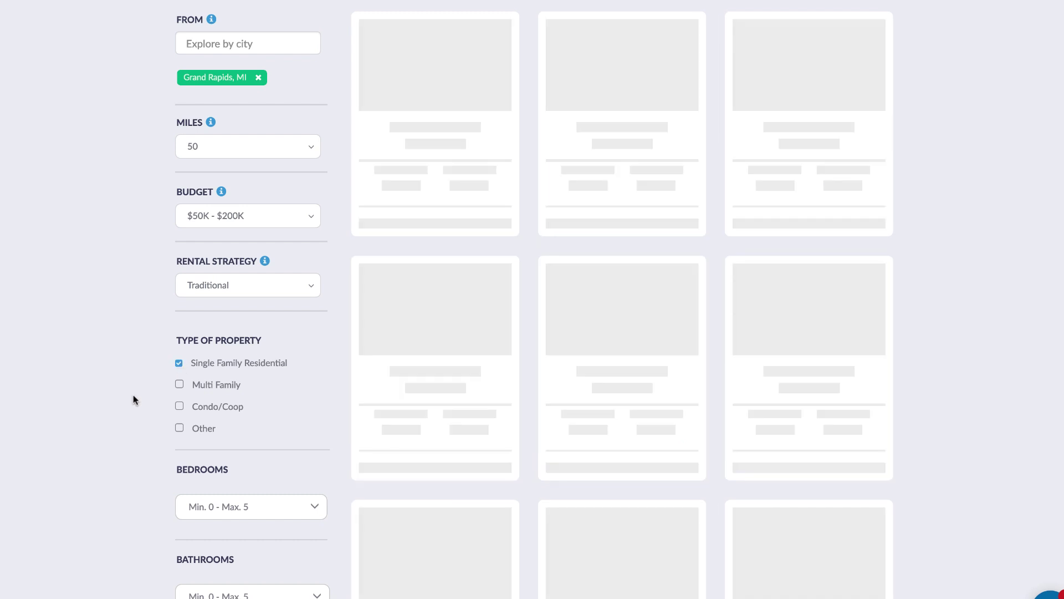
scroll(131, 413, down, 2)
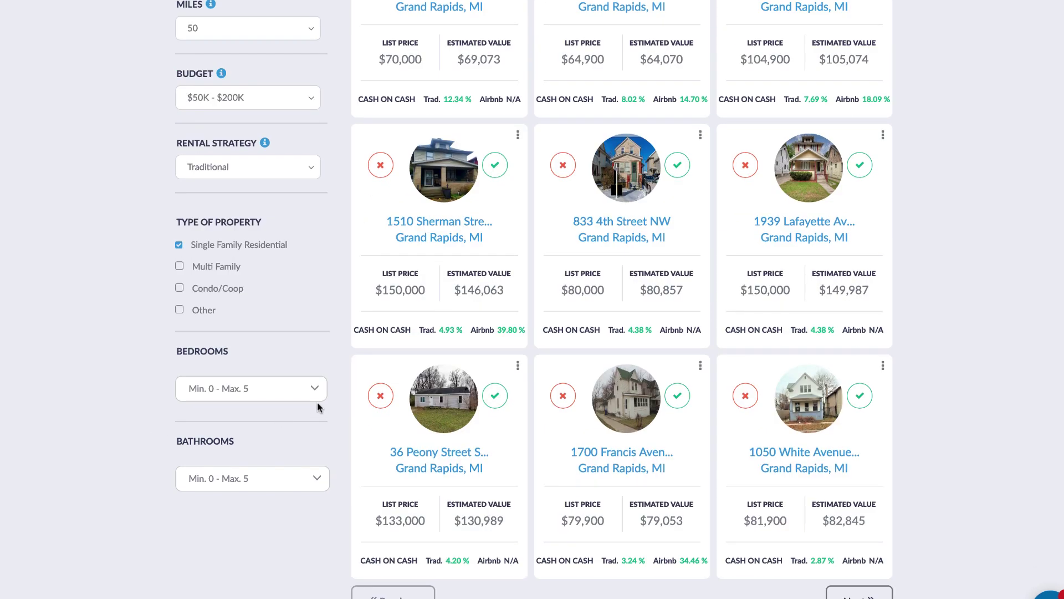
Require a minimum of 2 bedrooms and 1 bathroom
click(313, 388)
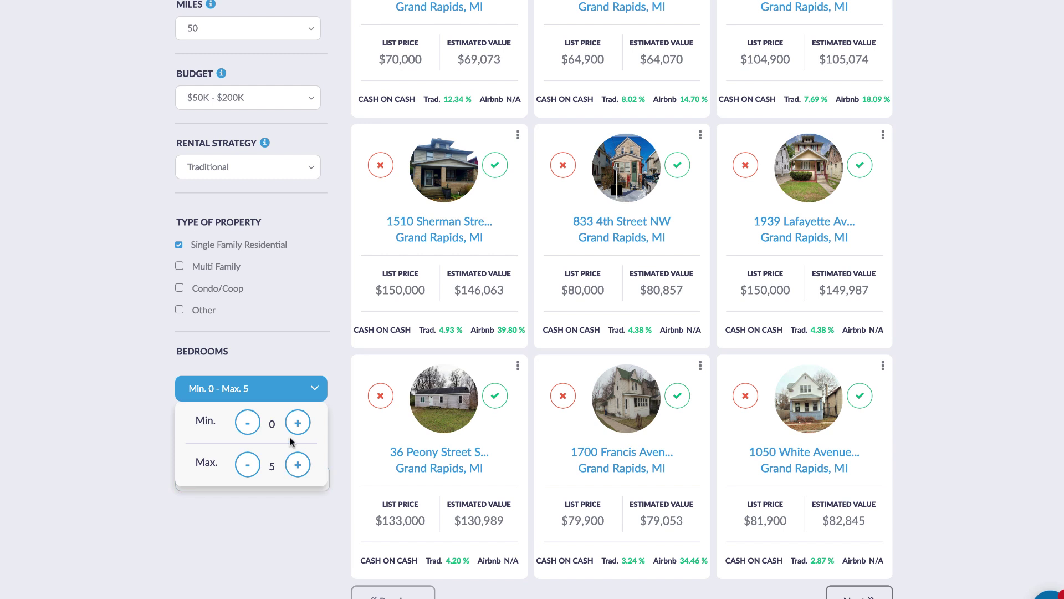
click(298, 422)
click(298, 423)
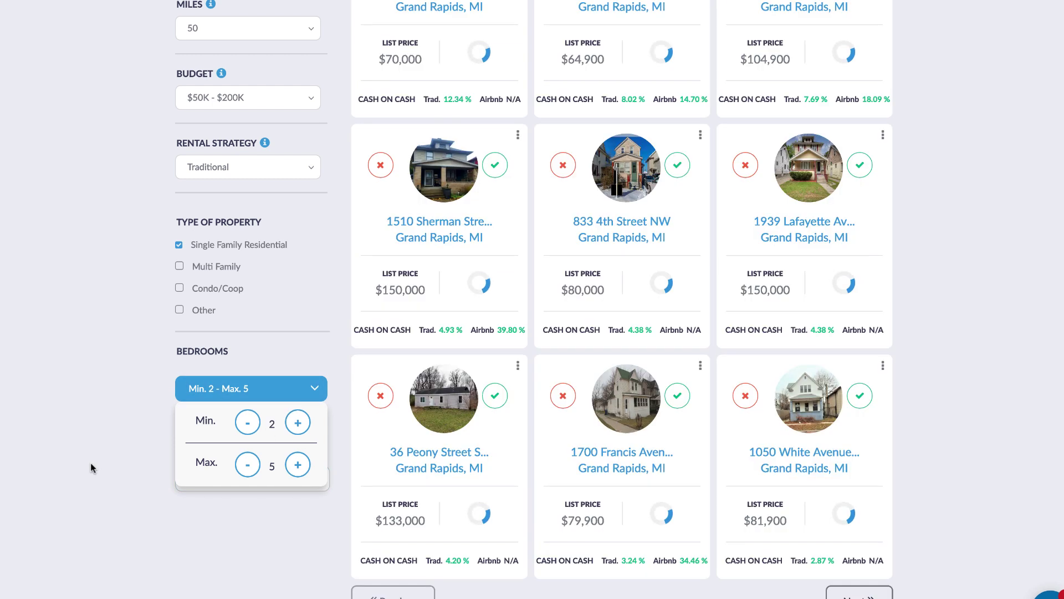
click(91, 466)
click(309, 478)
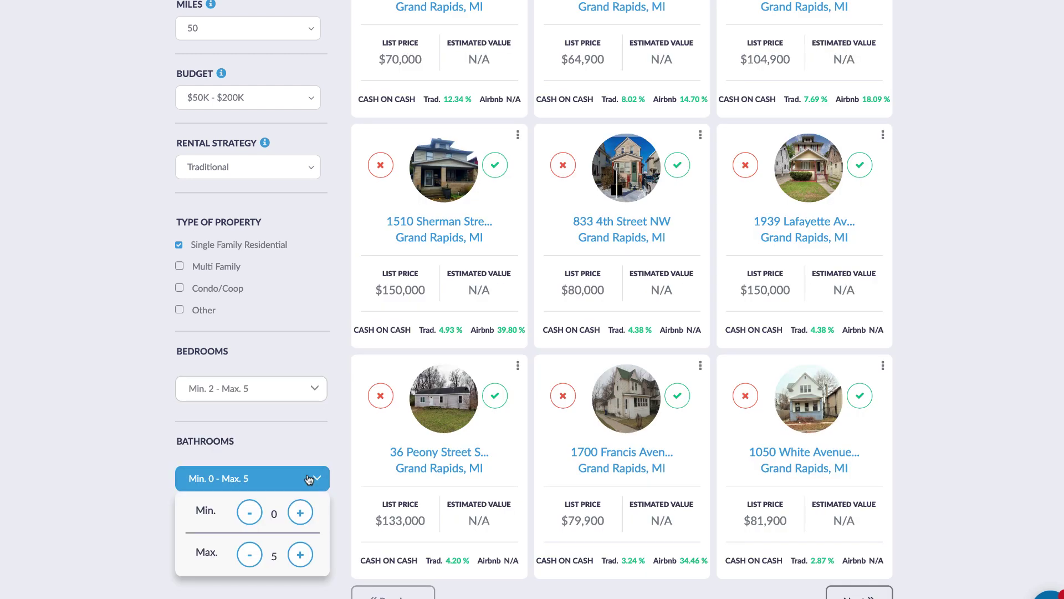
click(301, 514)
click(101, 510)
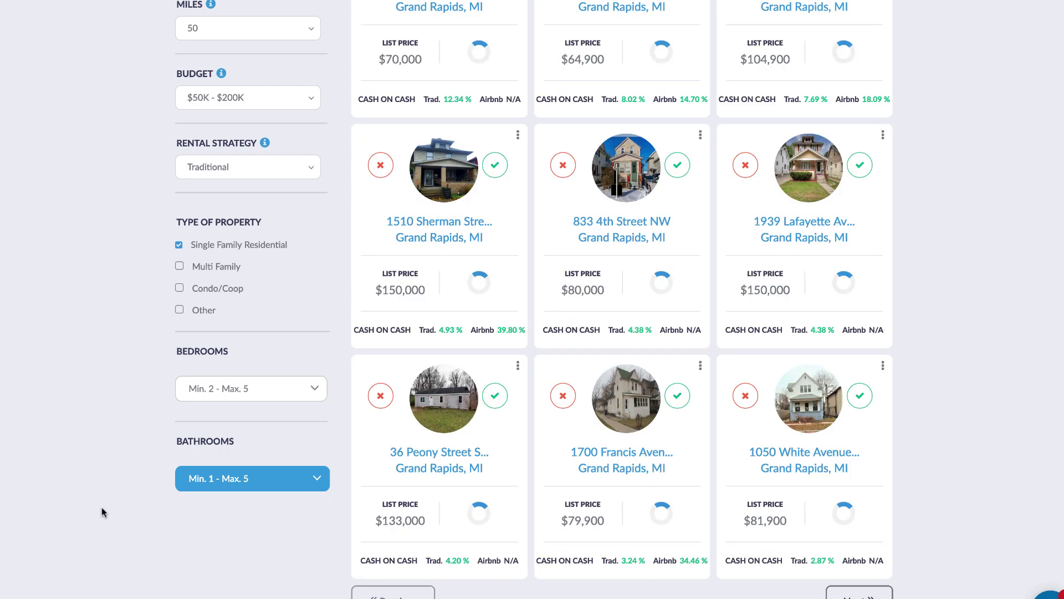
scroll(102, 517, up, 2)
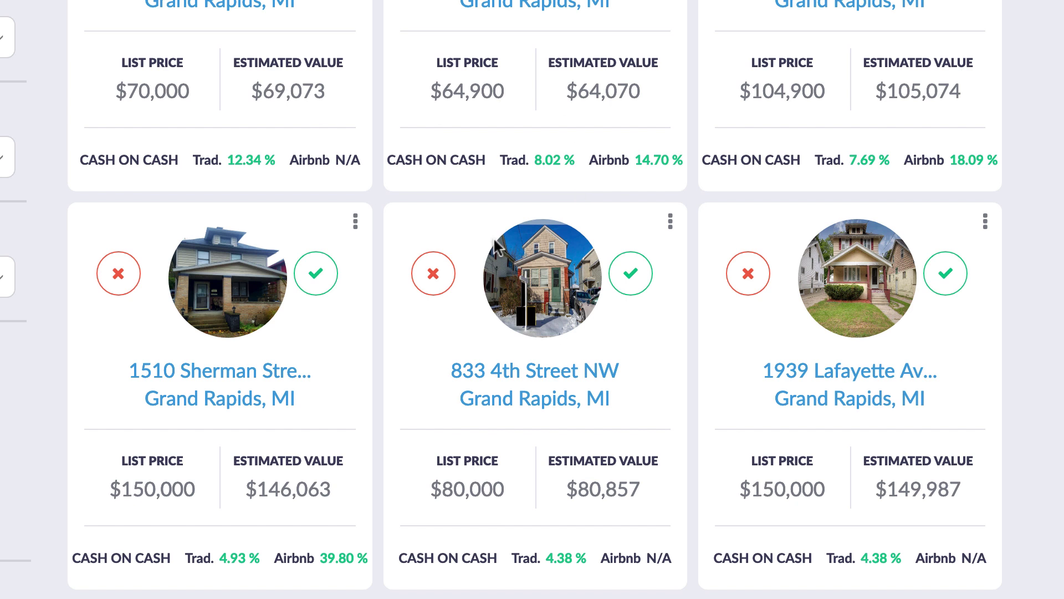
scroll(484, 247, down, 3)
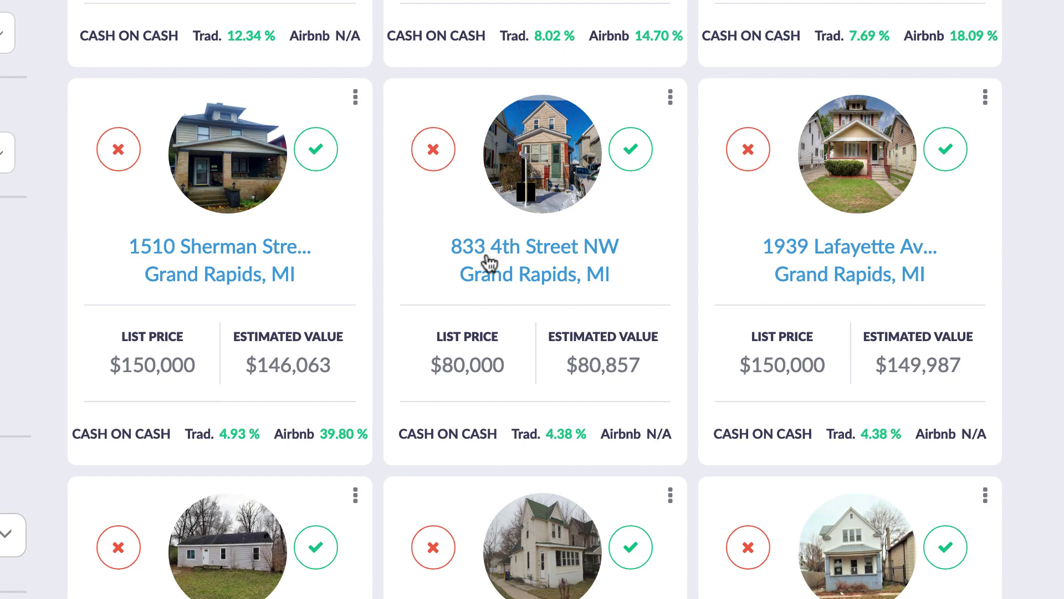
scroll(487, 255, up, 3)
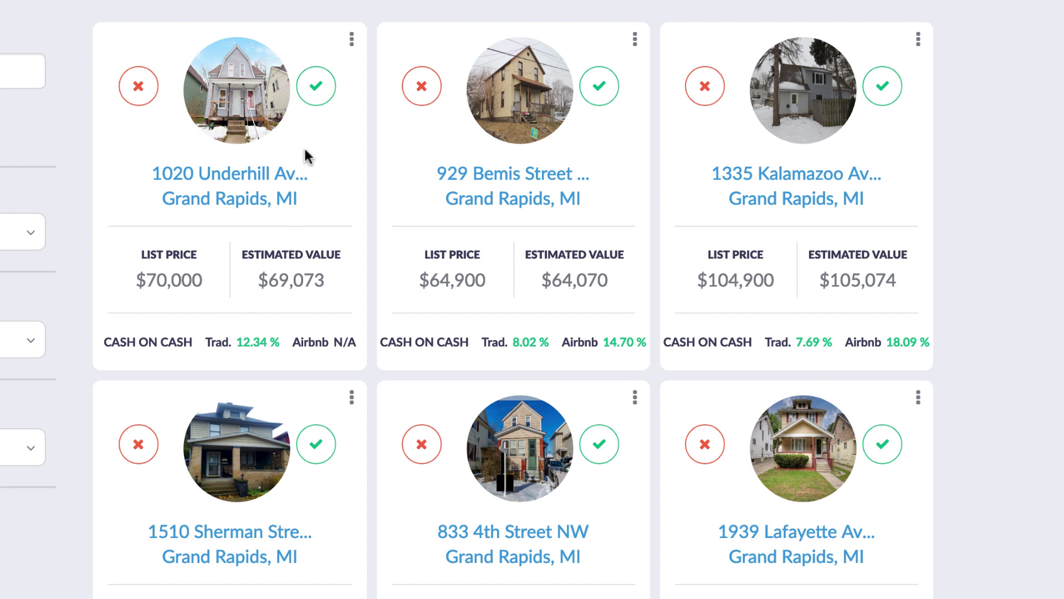
click(314, 88)
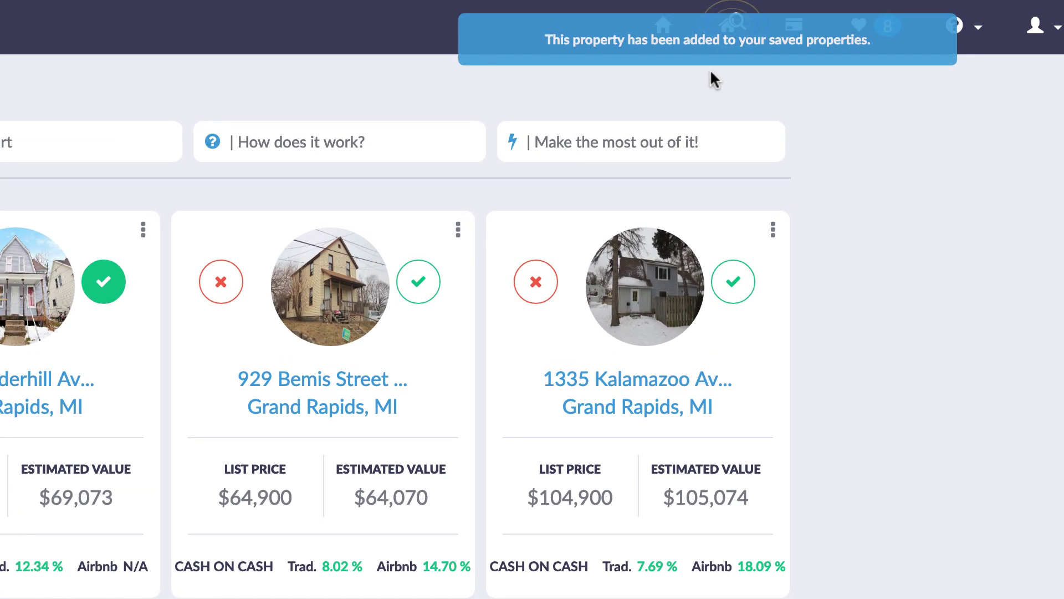
scroll(981, 580, down, 5)
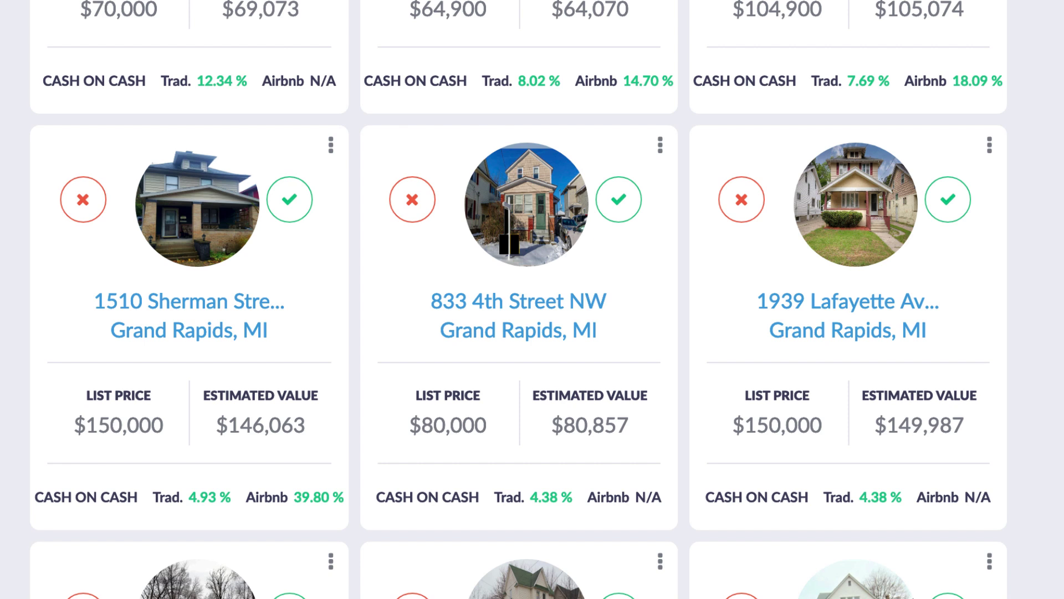
click(740, 205)
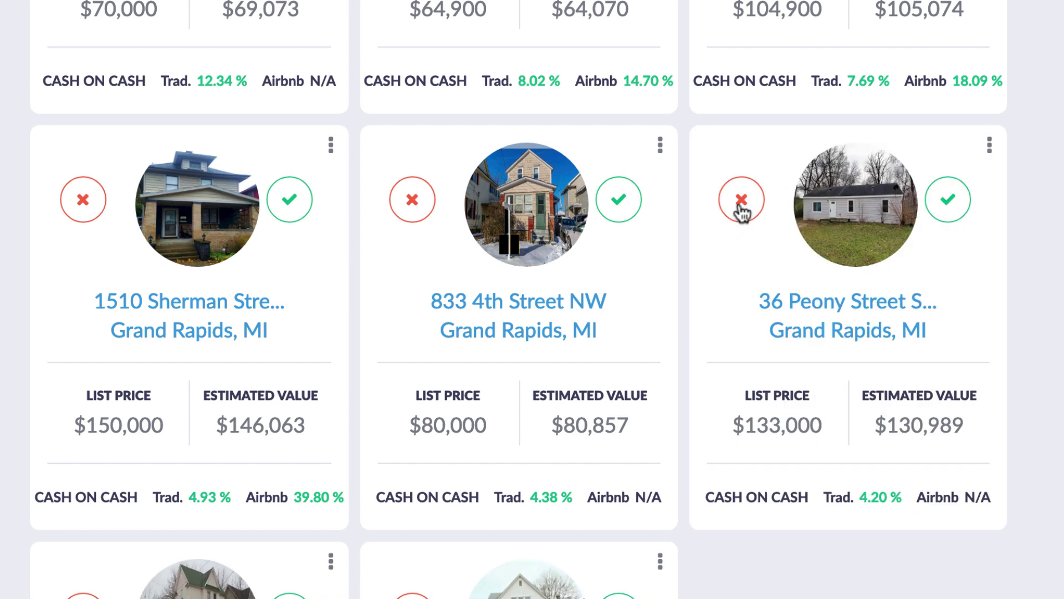
scroll(772, 276, down, 4)
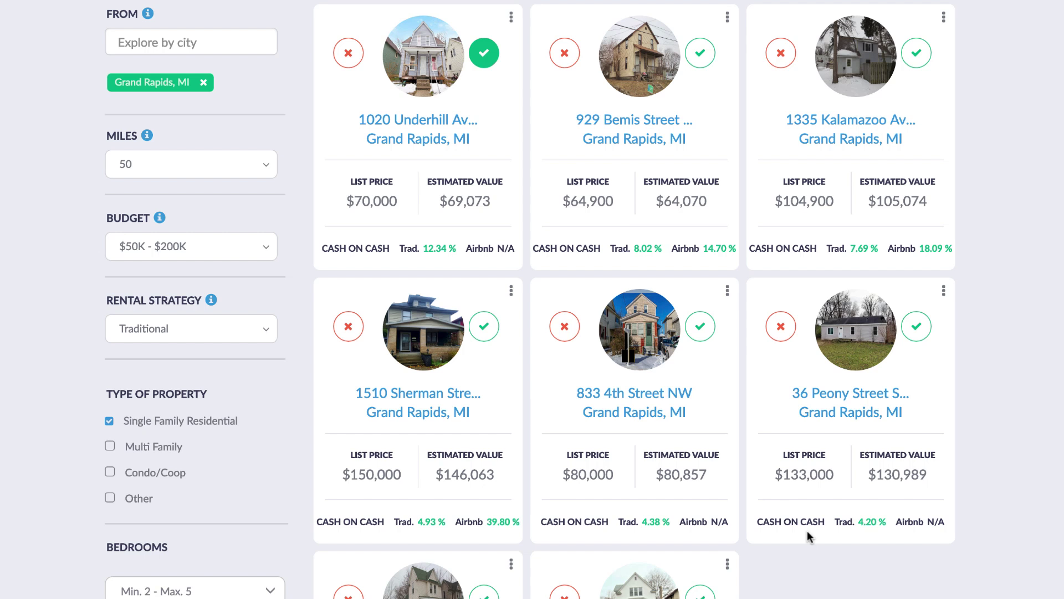
scroll(822, 584, up, 3)
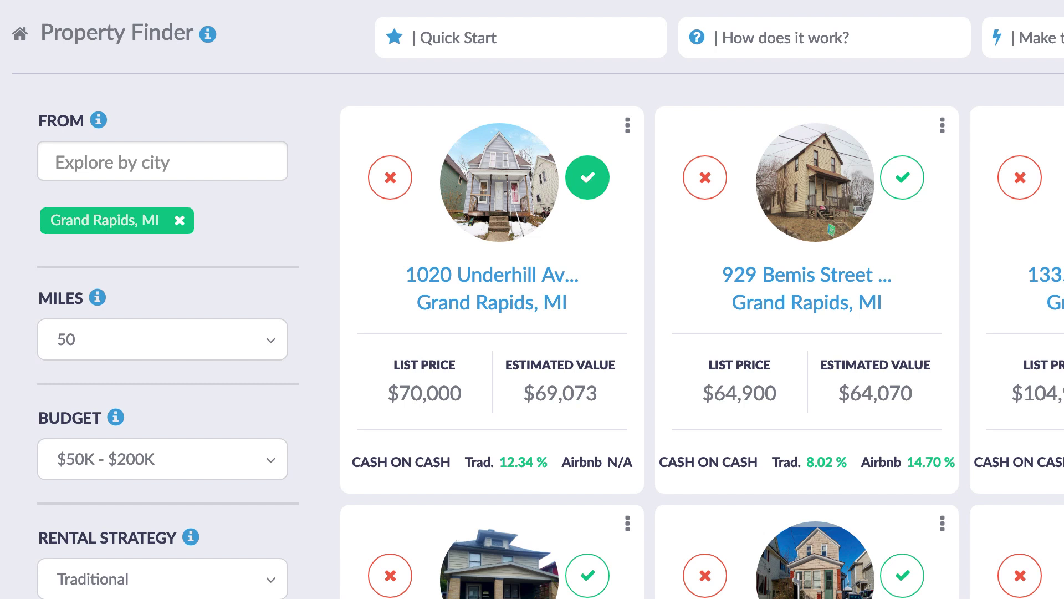
click(494, 191)
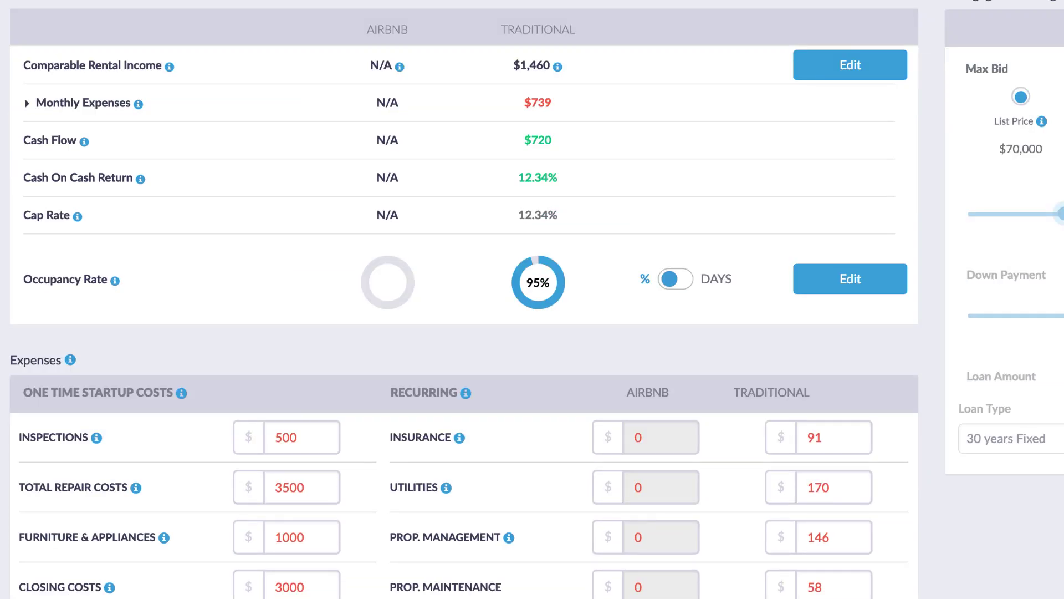
scroll(533, 300, down, 3)
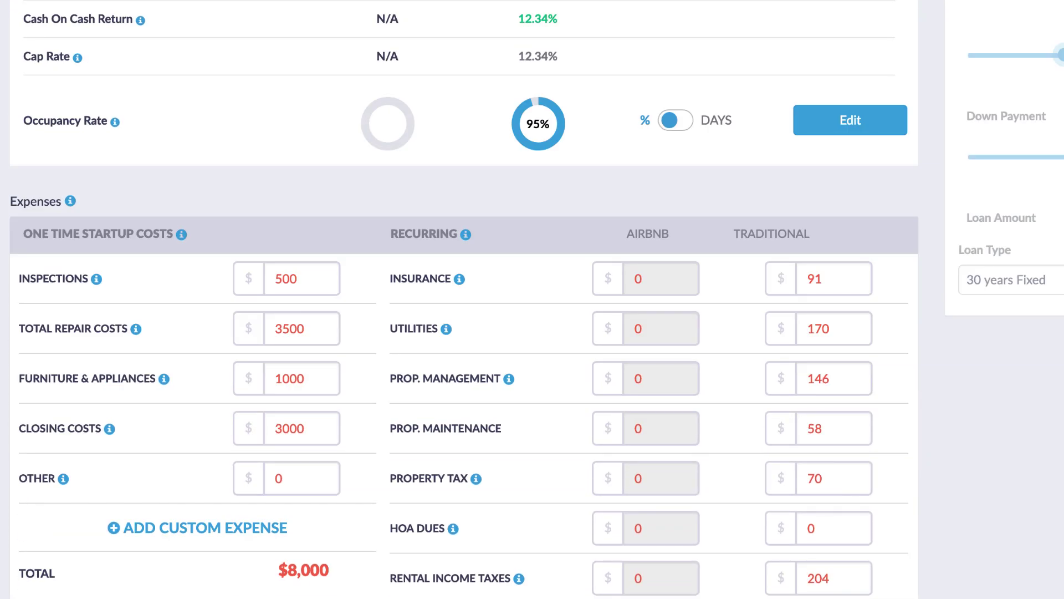
scroll(533, 299, up, 5)
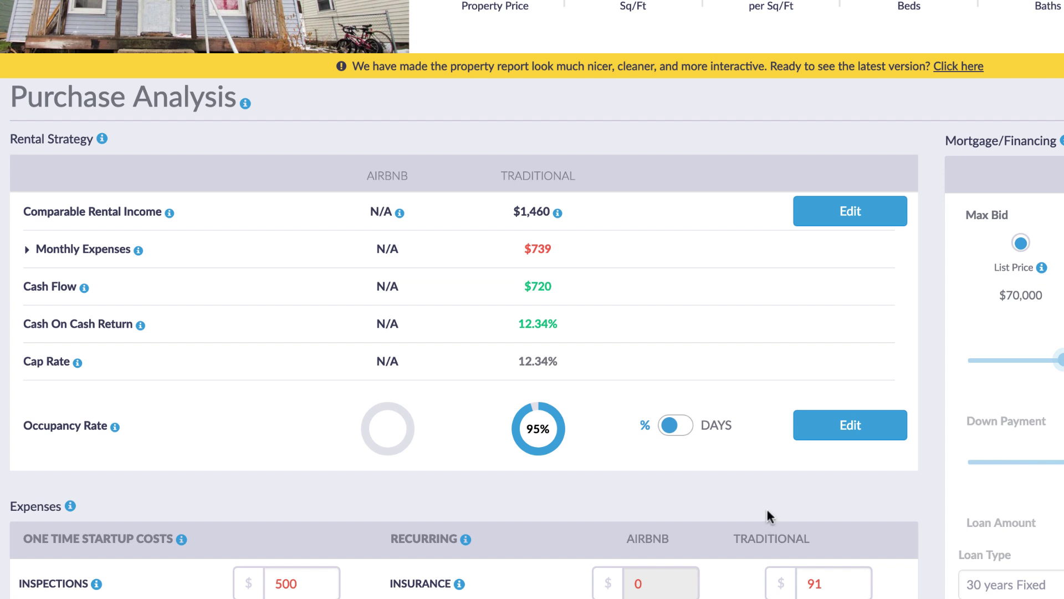
Change the traditional comparable rental income from $1,460 to $1,200
click(834, 213)
drag(566, 208, 411, 200)
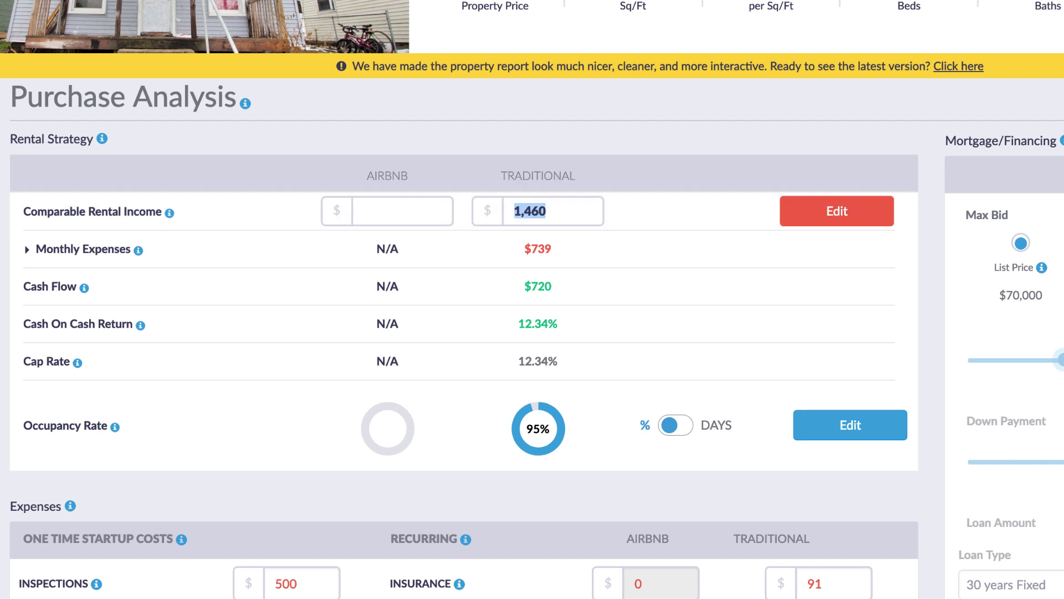
text(1200.00)
key(Return)
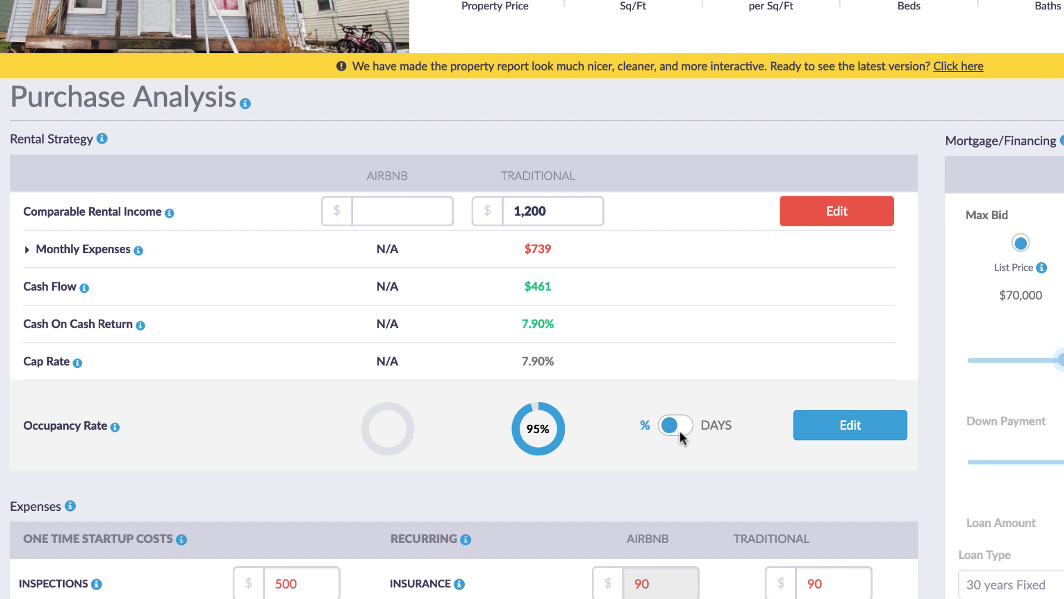
Lower the traditional occupancy rate from 95 to 85%
click(841, 436)
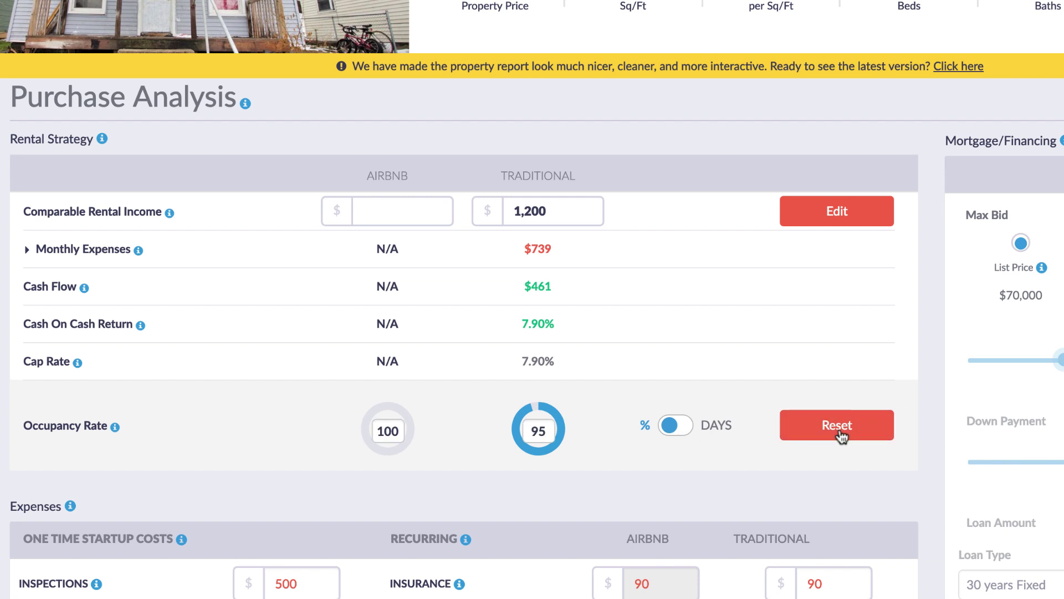
double_click(545, 431)
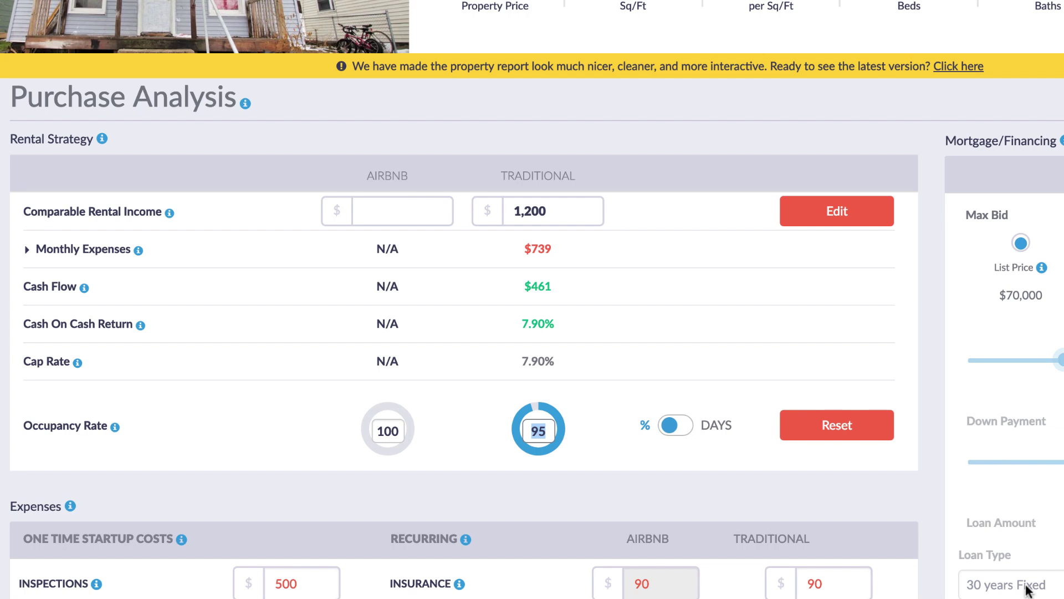
text(85)
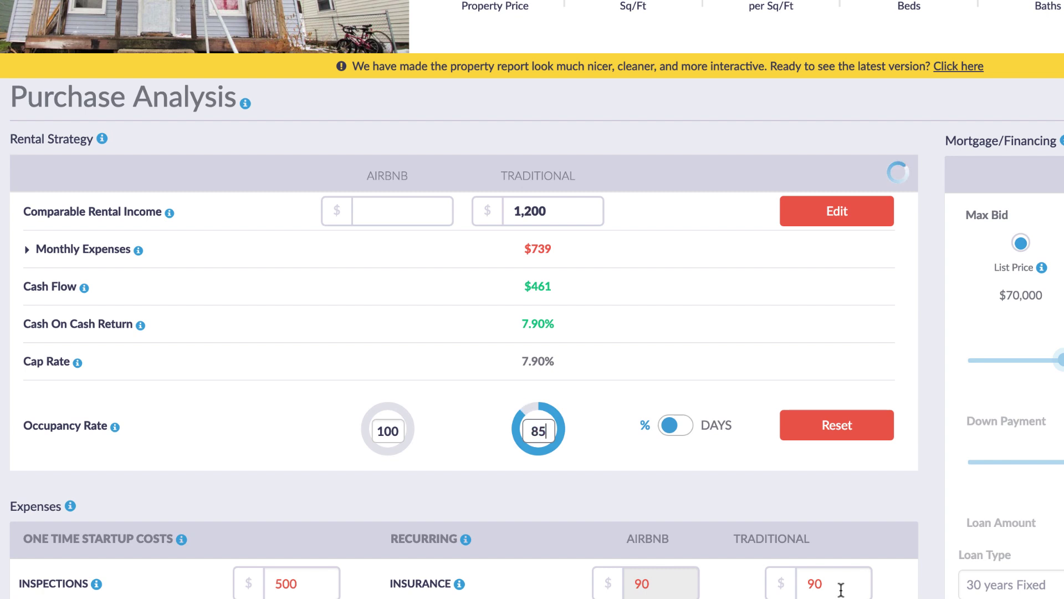
scroll(854, 495, down, 5)
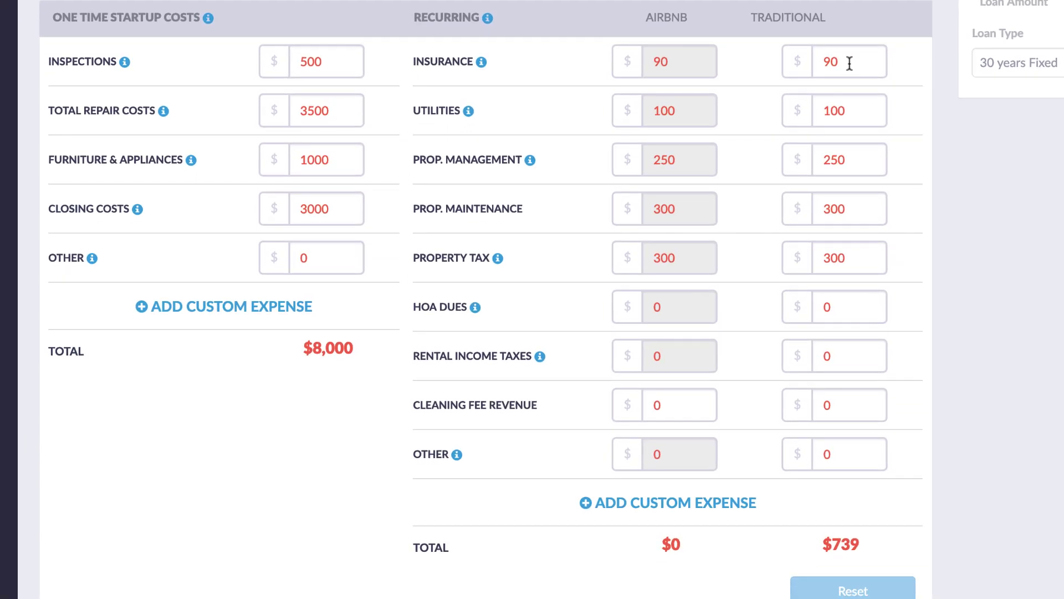
Review the Traditional comparable listings under Valuation Analysis, then return to Purchase Analysis
scroll(896, 454, up, 8)
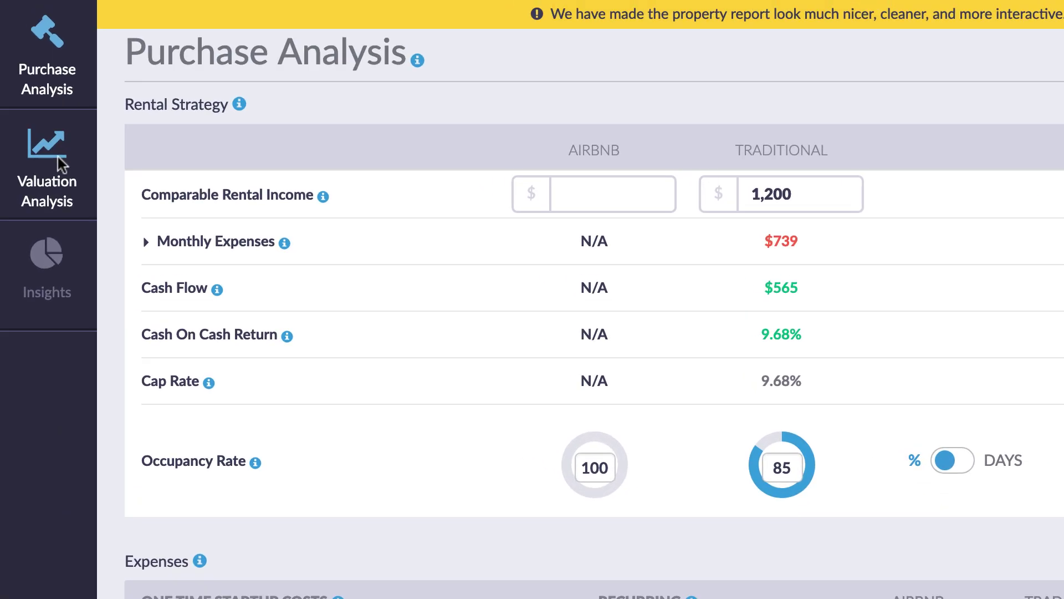
click(36, 109)
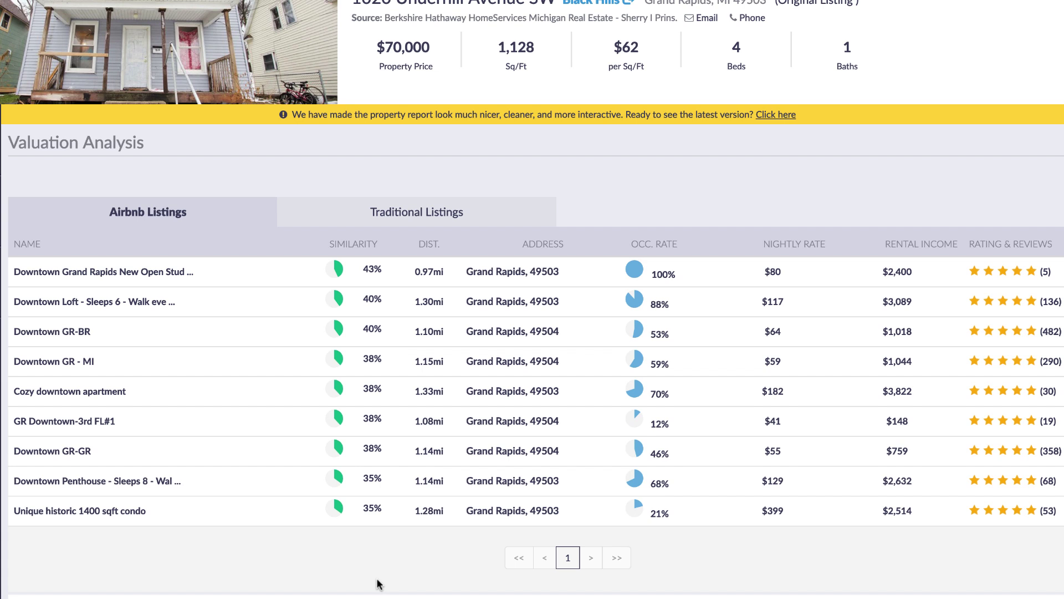
click(448, 216)
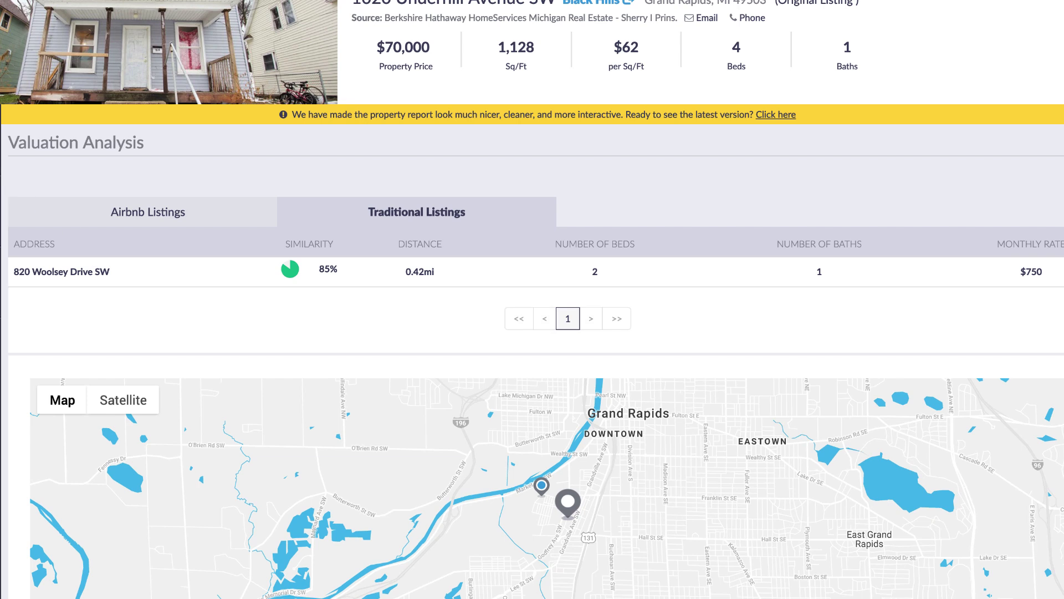
click(15, 153)
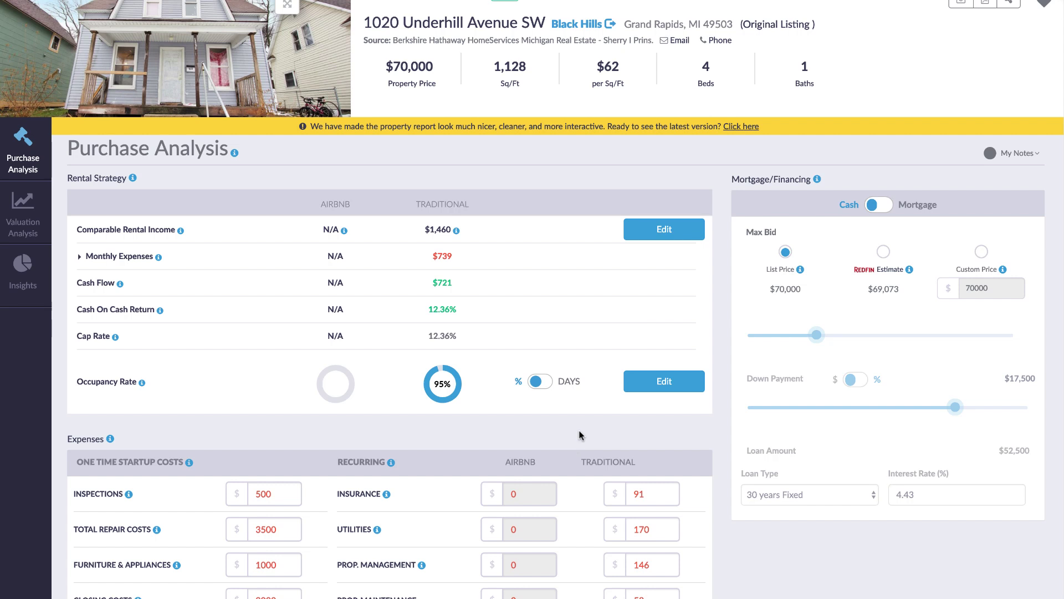
Switch the purchase analysis financing from cash to mortgage
click(24, 215)
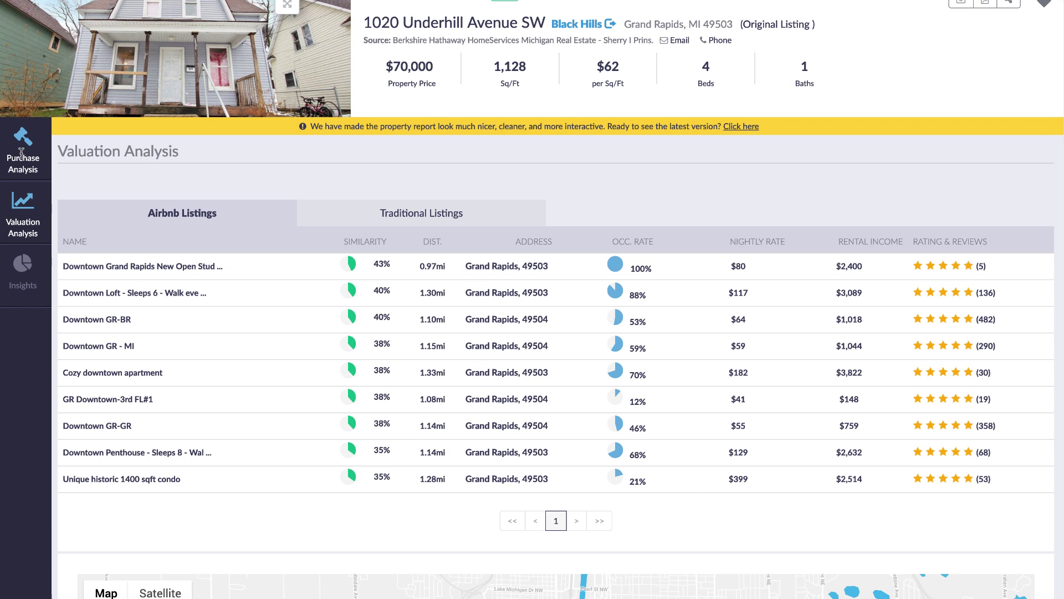
click(21, 153)
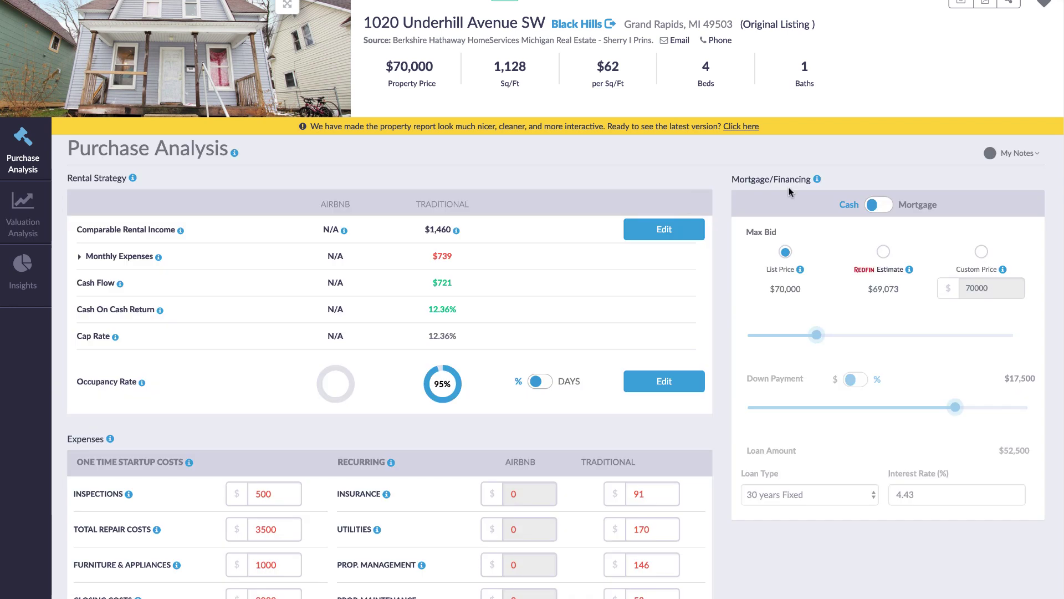
click(883, 207)
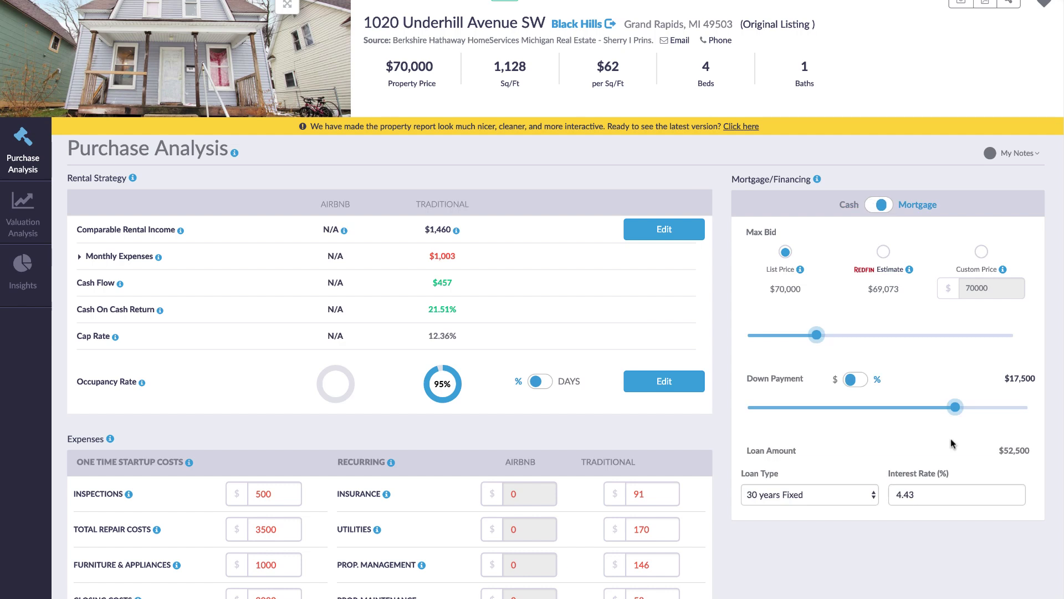
Show monthly calculations, then view Insights (57% neighborhood score, 37% investment valuation)
scroll(858, 556, down, 10)
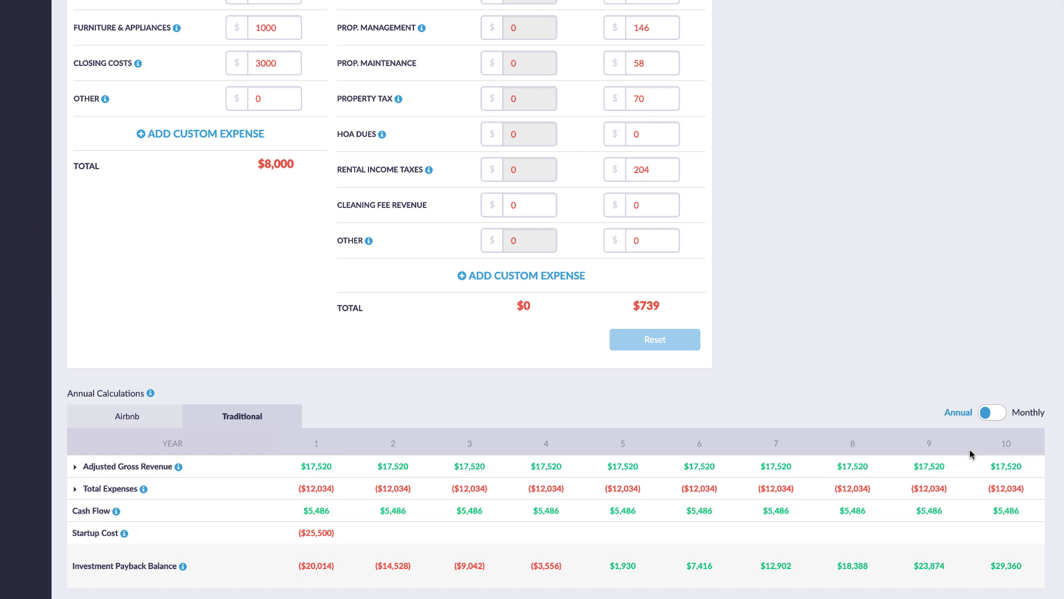
click(992, 413)
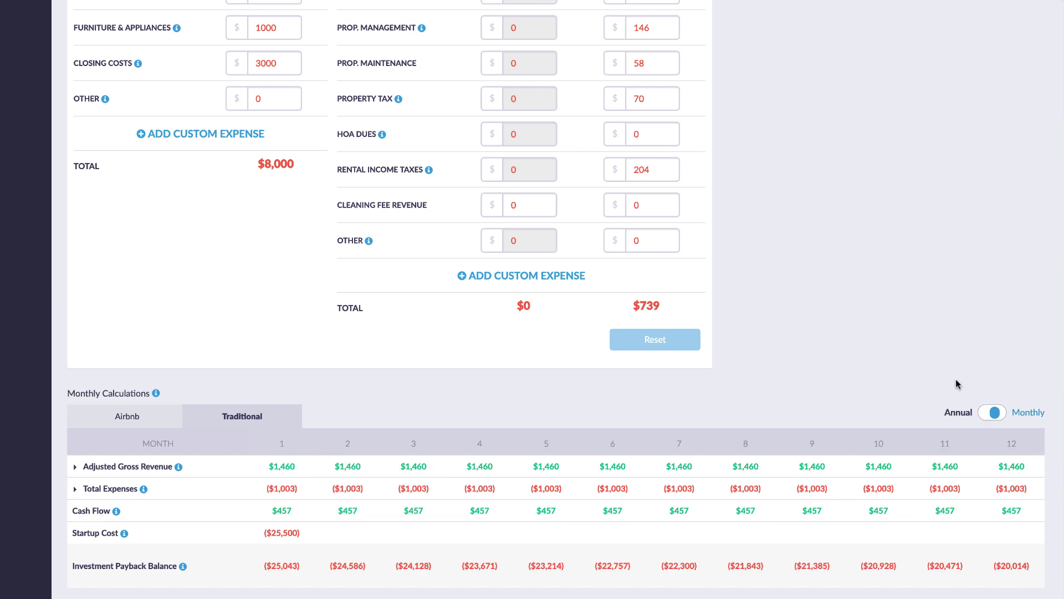
scroll(957, 395, up, 10)
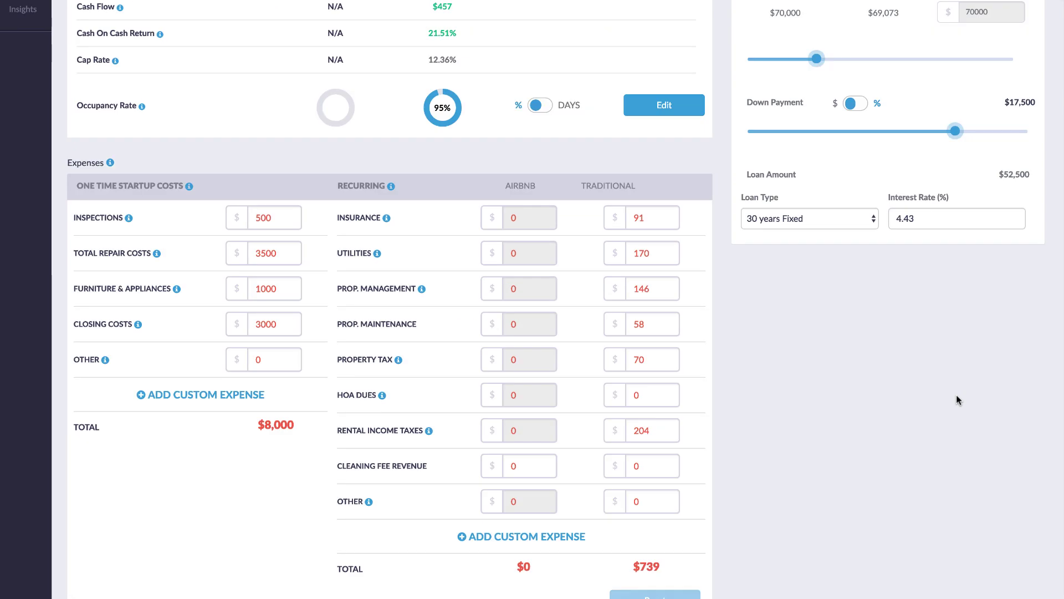
click(24, 267)
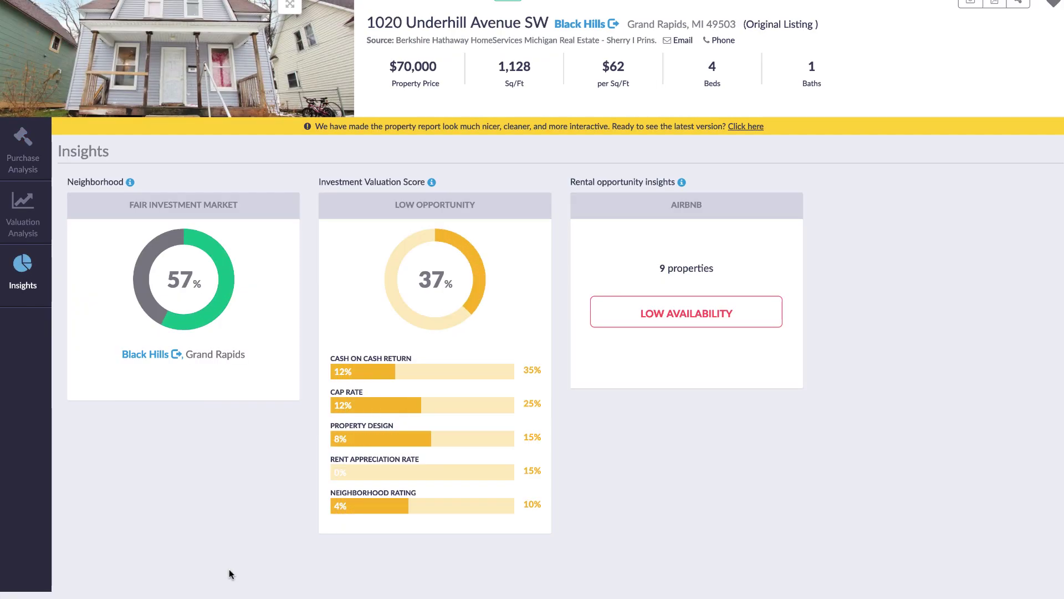
Reach the Professional plan payment form with the 25% promo code, billed at $131.24 quarterly
click(23, 156)
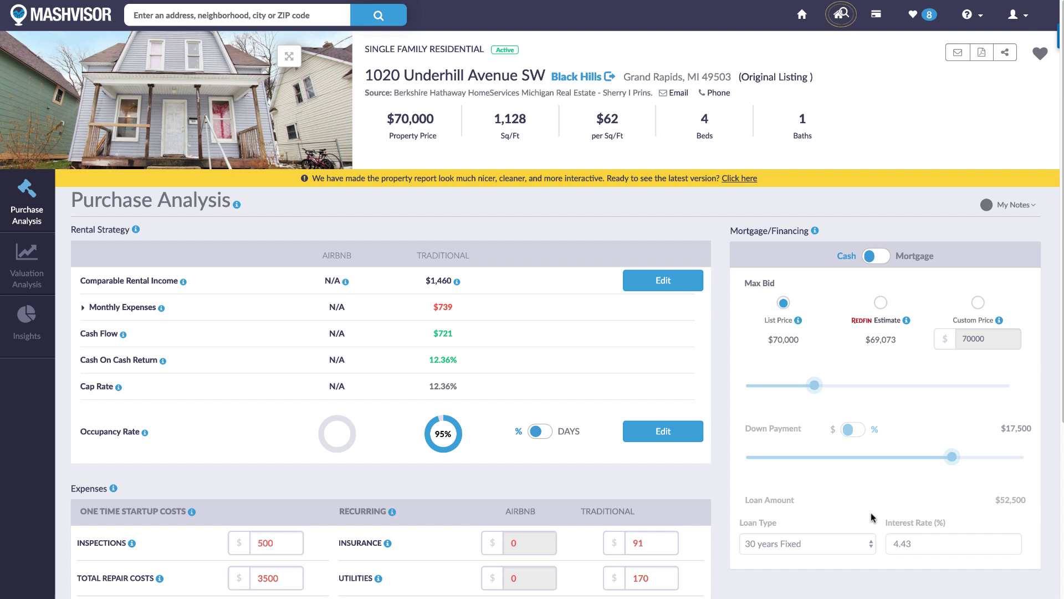
click(840, 17)
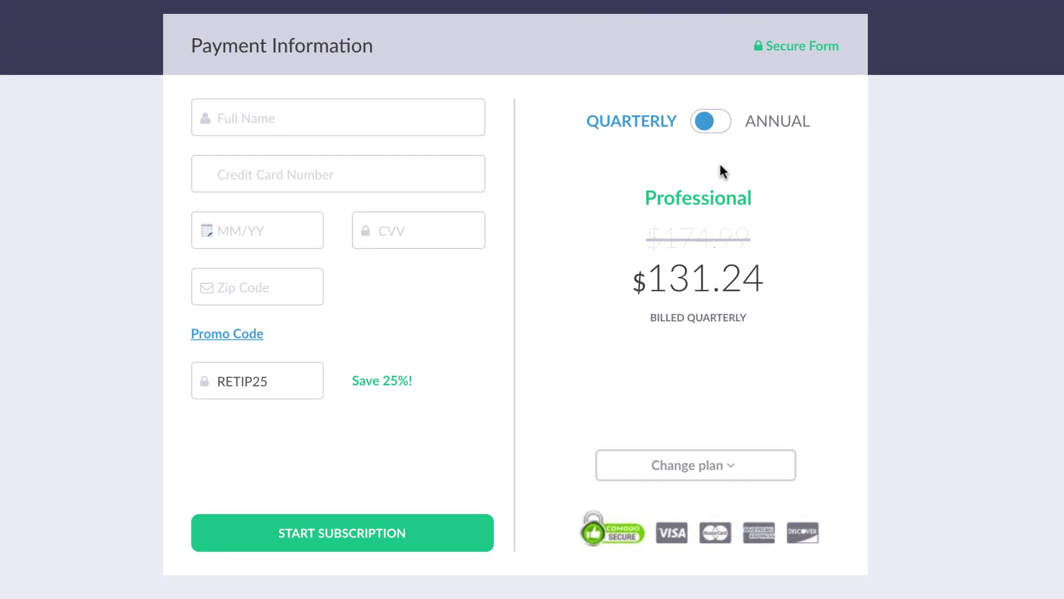
click(711, 121)
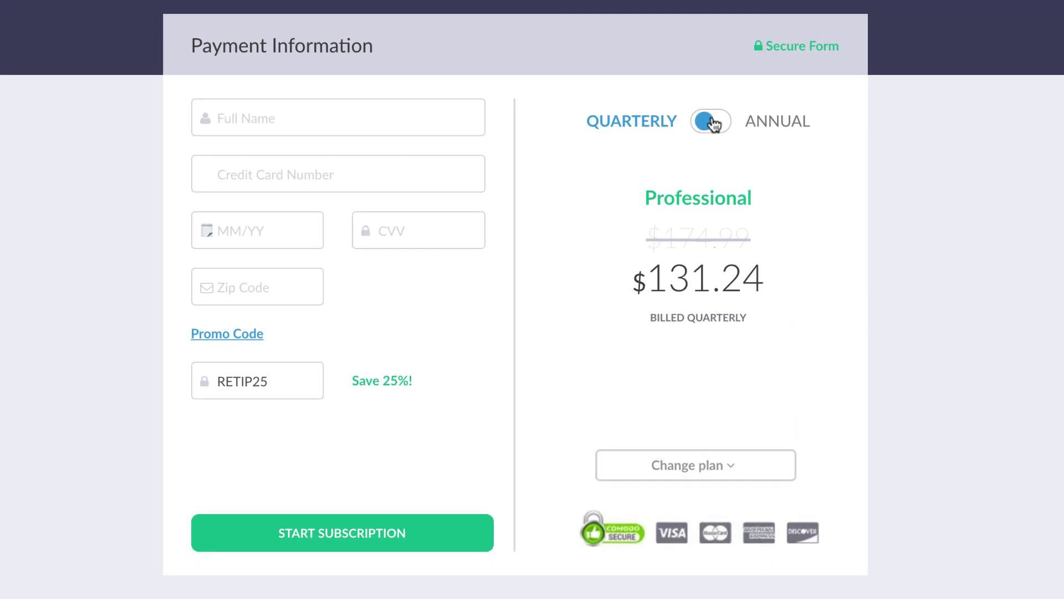